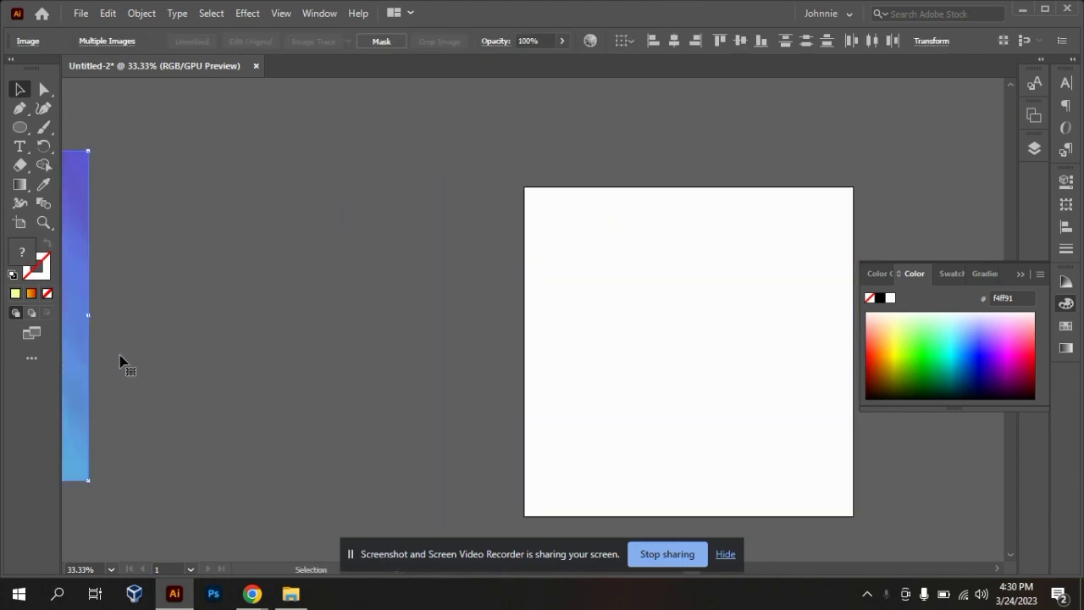
Step: Place the "young man 2" image from the Downloads folder at the artboard's top edge and scale it proportionally to the artboard's width
click(445, 346)
drag(502, 546, 253, 525)
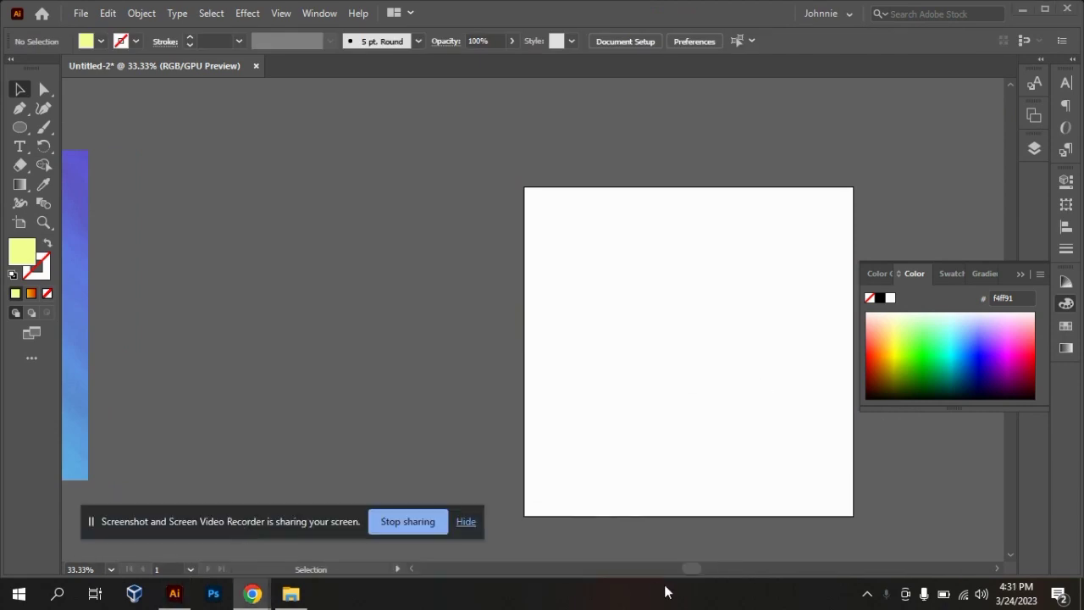
mouse_move(690, 570)
mouse_down()
mouse_move(702, 570)
mouse_move(692, 570)
mouse_up()
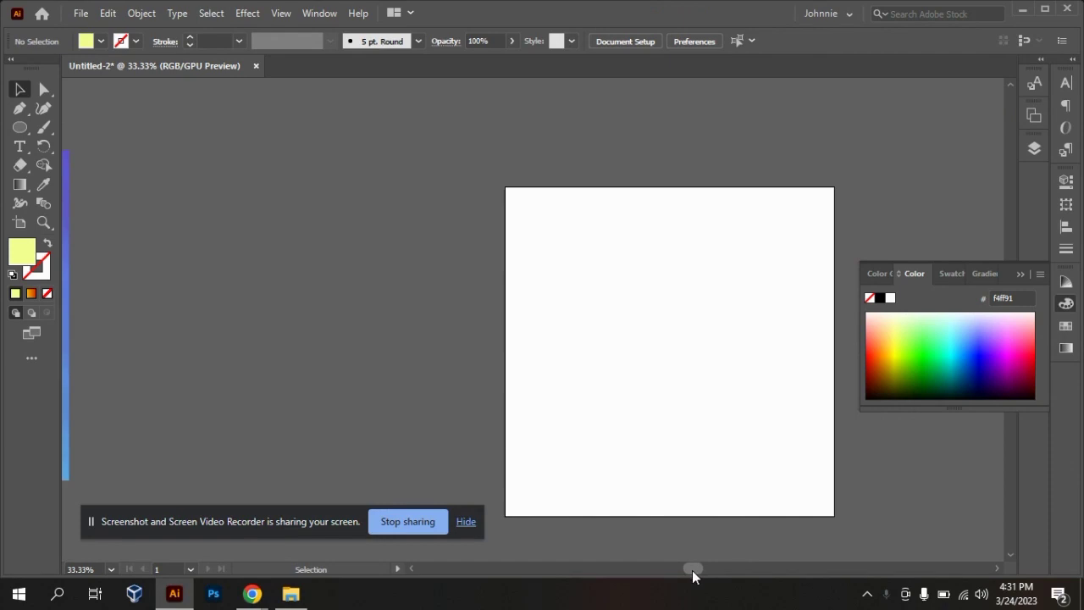
click(292, 594)
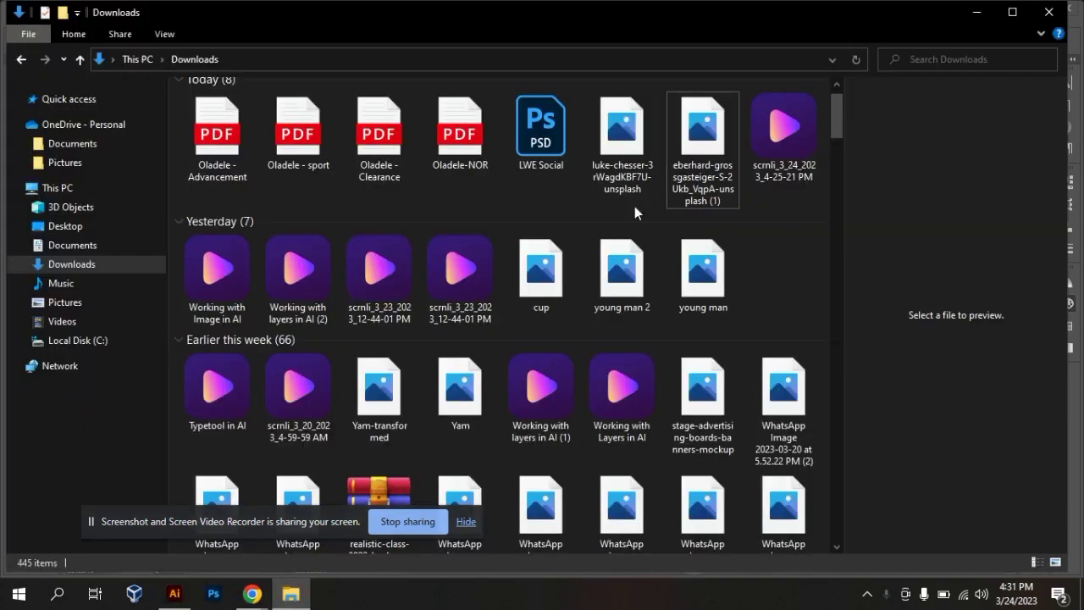
click(617, 283)
drag(618, 283, 604, 320)
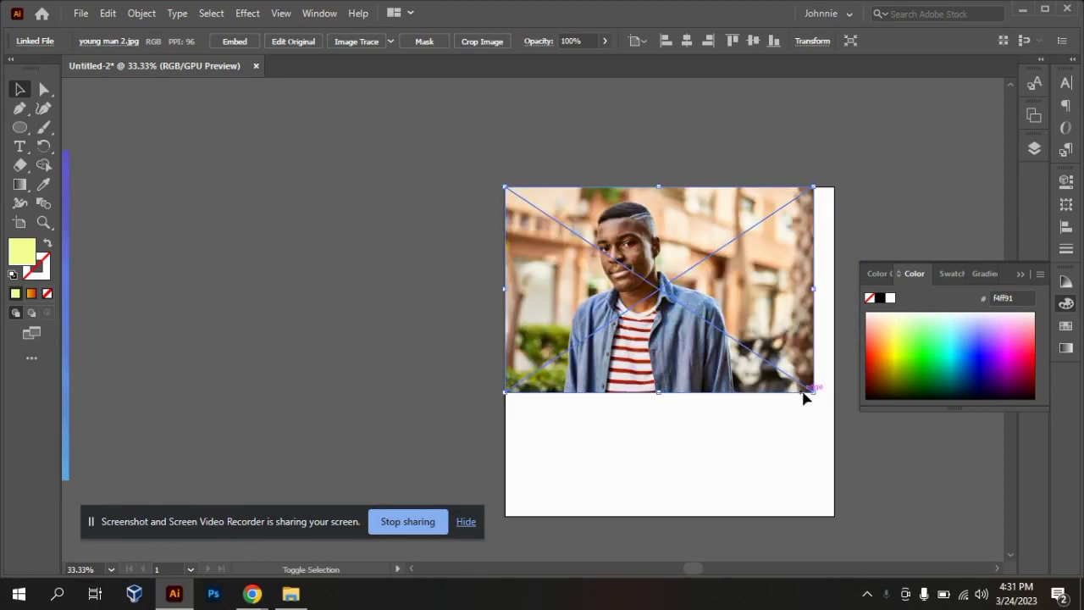
drag(813, 395, 835, 412)
click(930, 452)
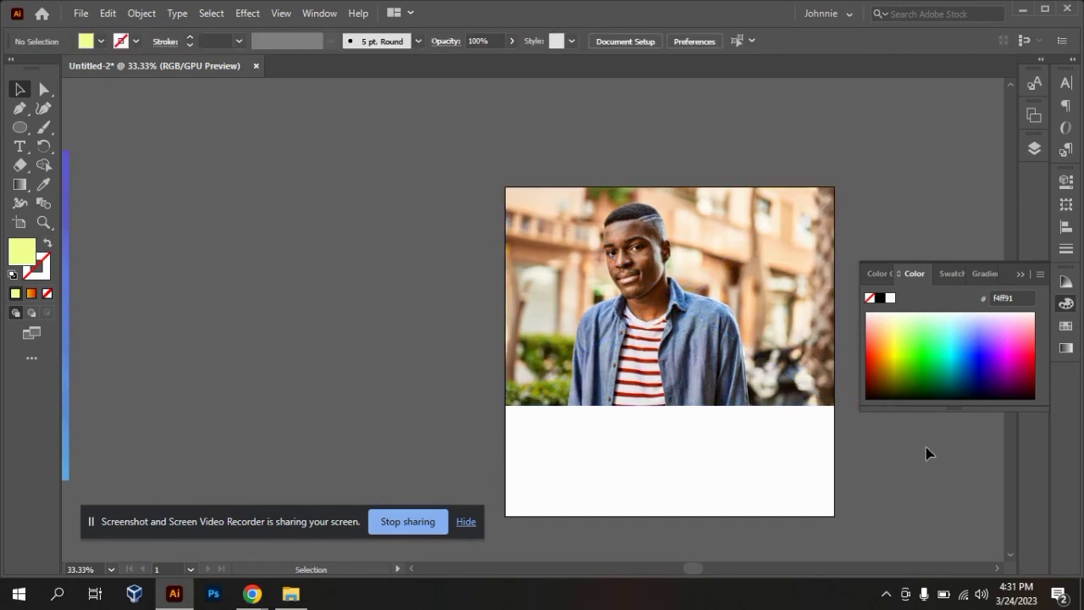
click(666, 310)
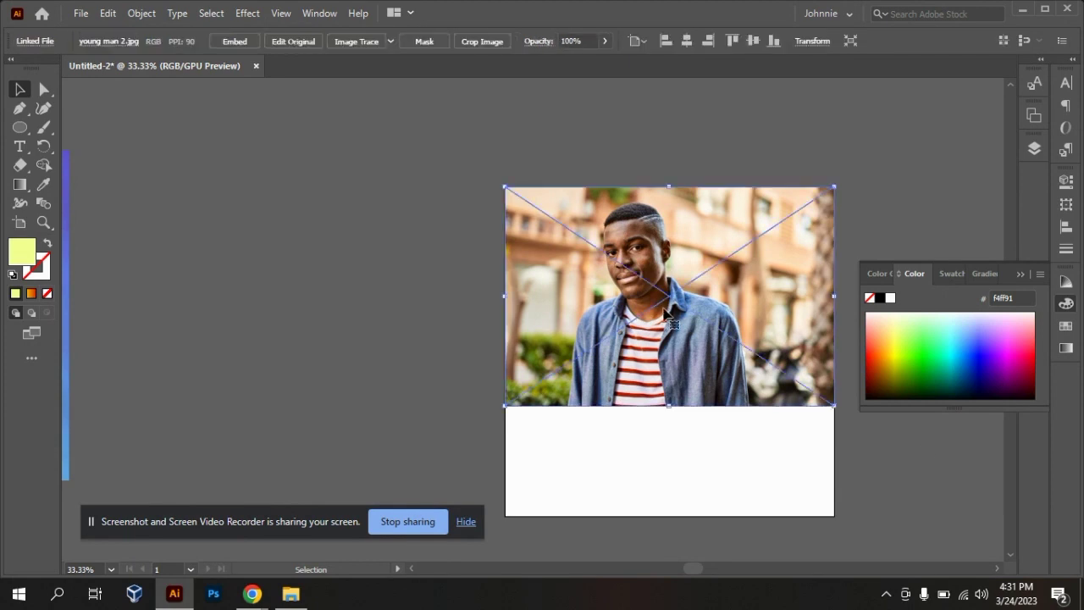
click(670, 431)
click(631, 347)
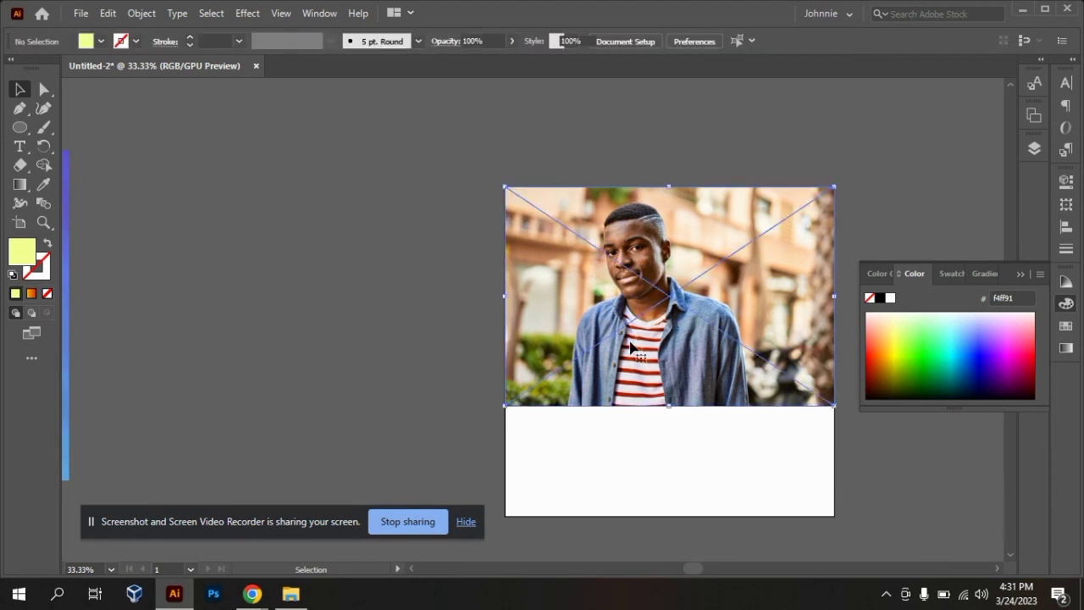
click(649, 438)
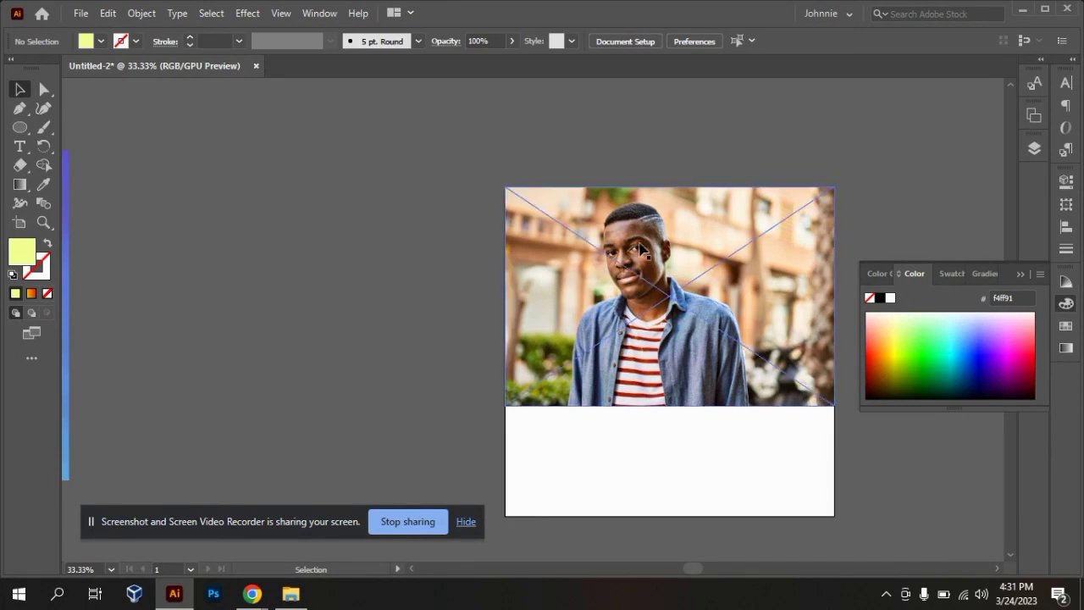
click(644, 310)
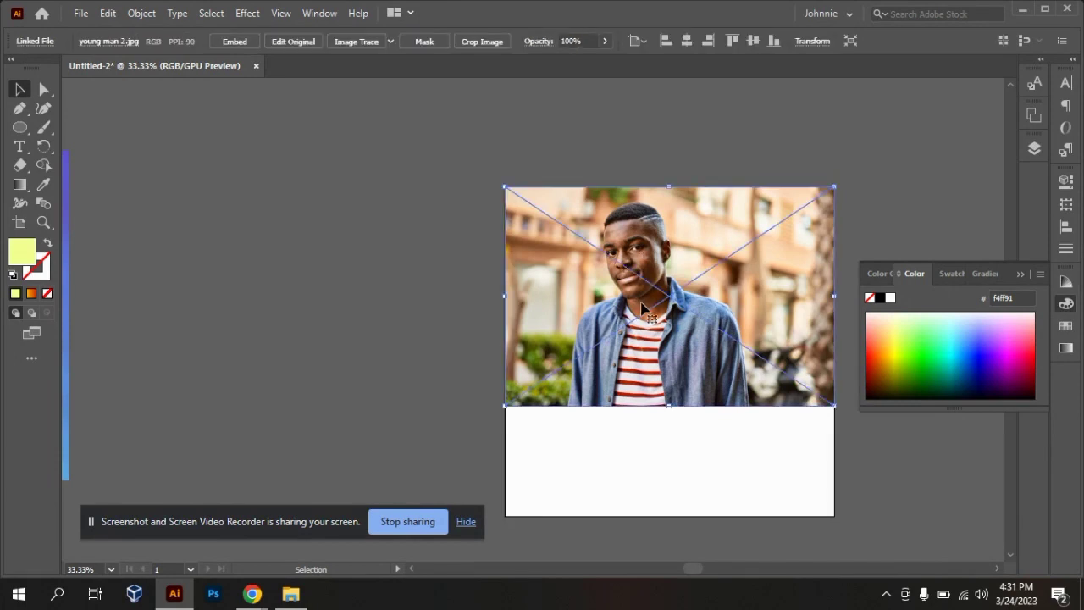
click(540, 41)
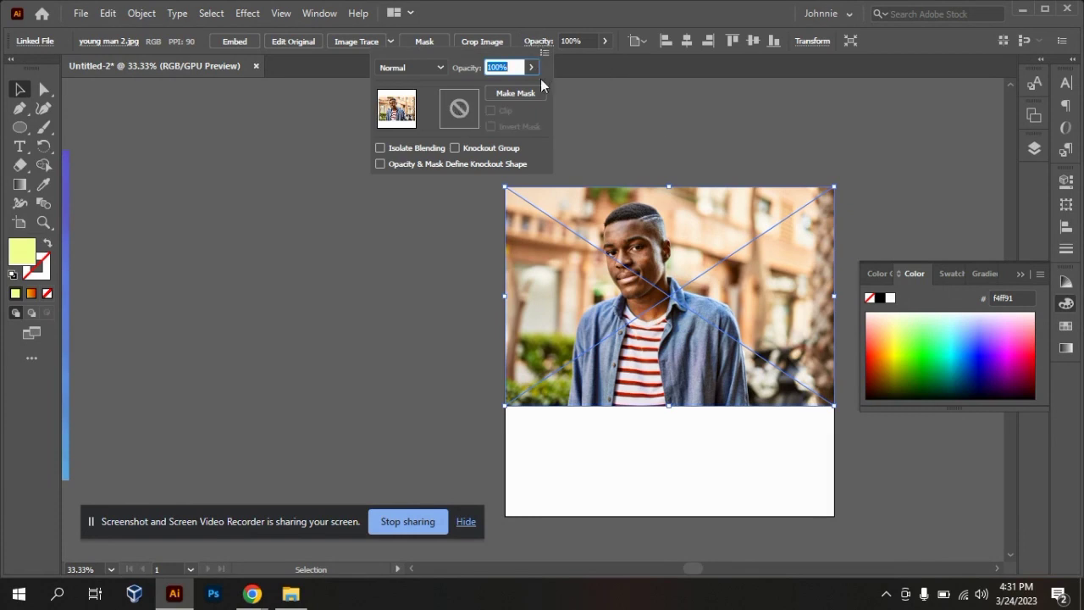
click(444, 296)
click(710, 437)
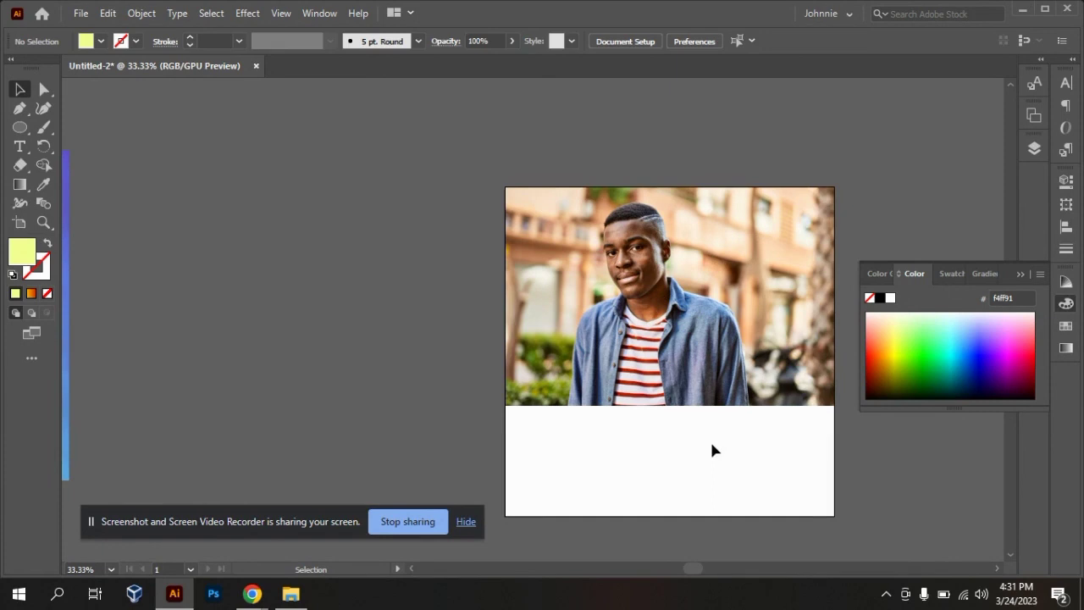
Step: Make an opacity mask for the young man photo, activate the mask for editing and turn off its Clip option
click(626, 344)
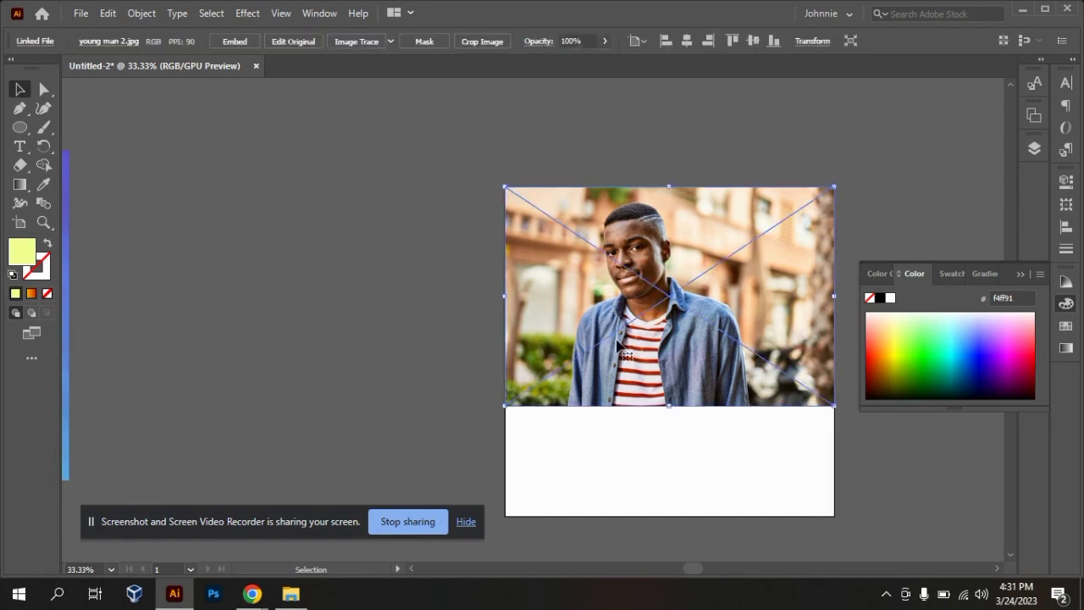
click(539, 41)
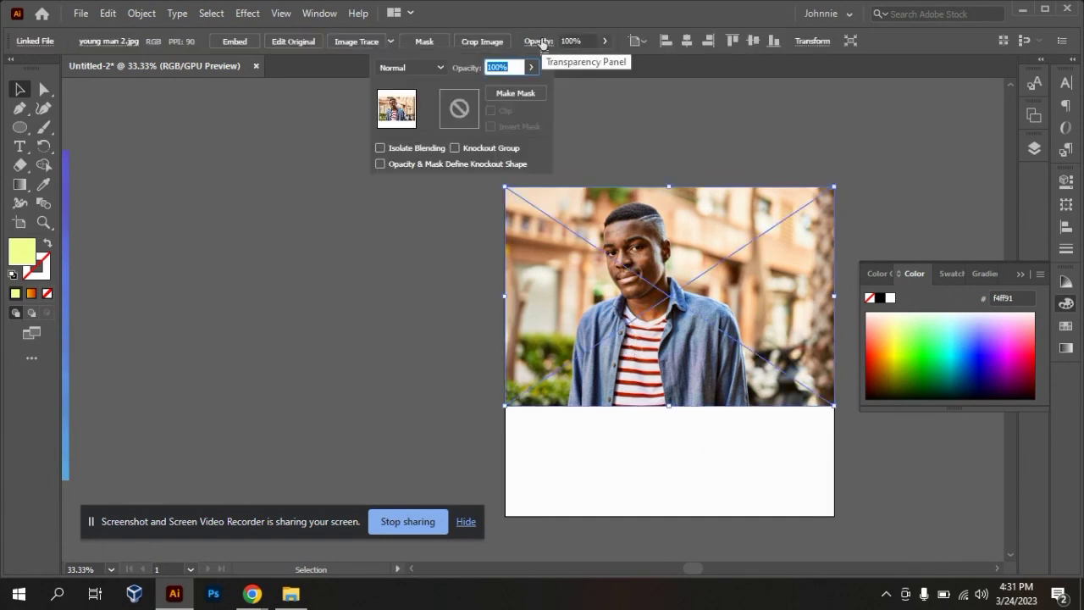
click(516, 93)
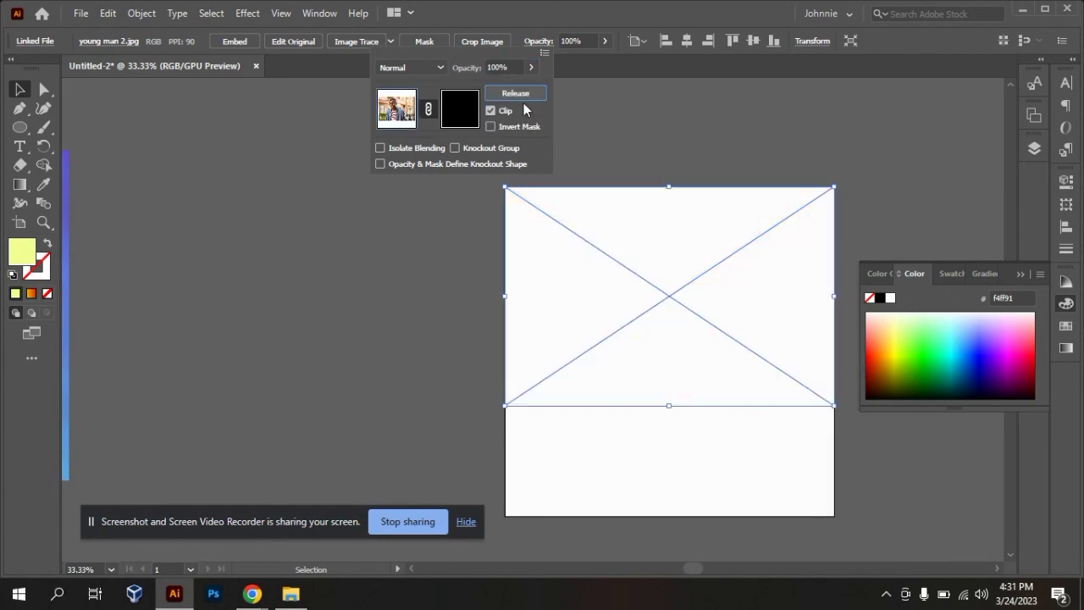
click(459, 115)
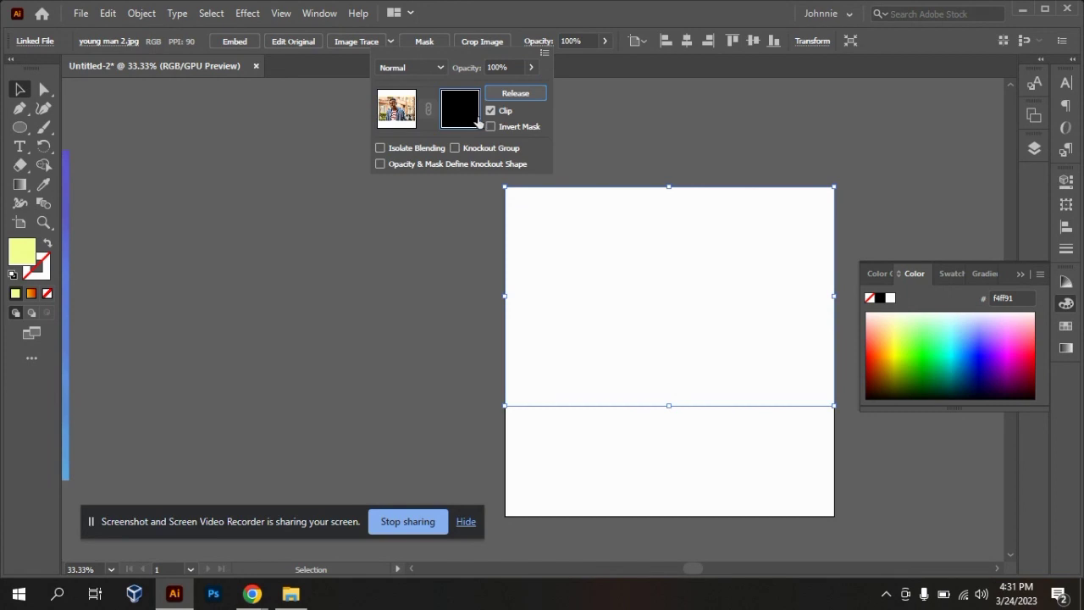
click(491, 112)
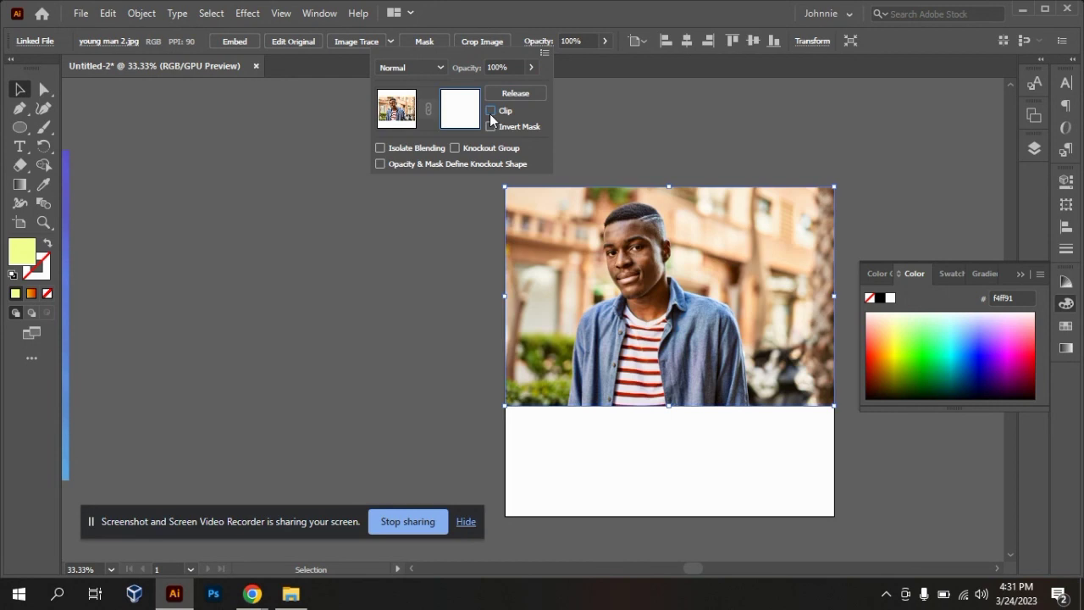
click(490, 112)
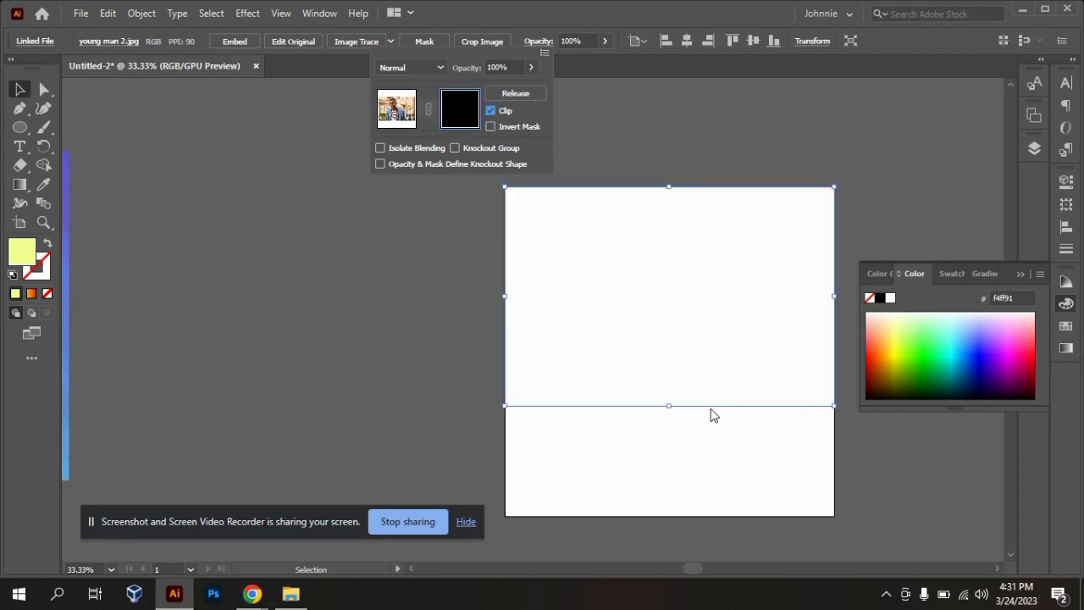
click(490, 112)
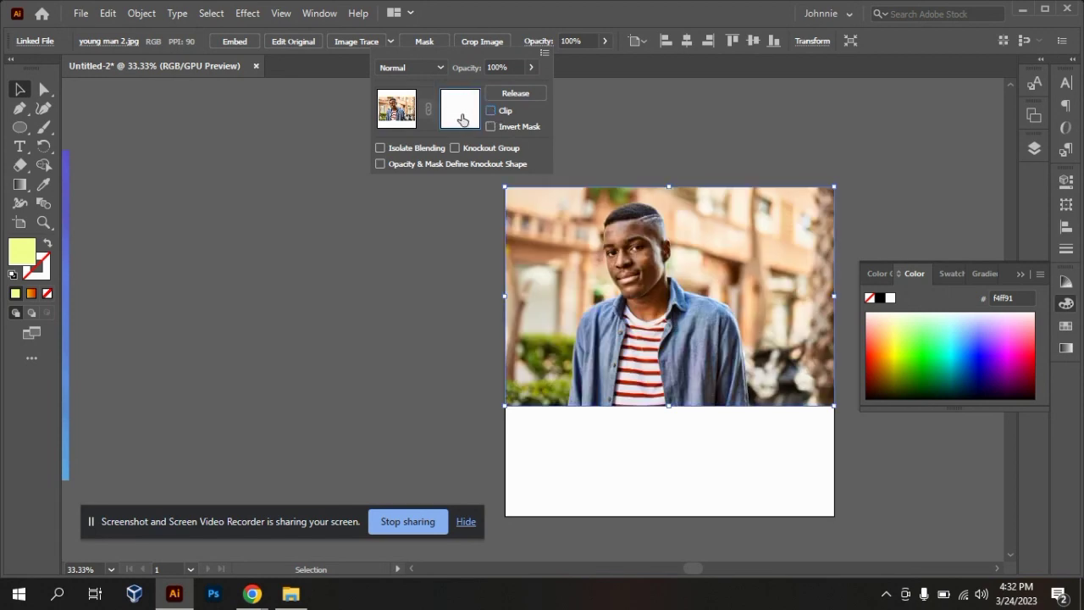
Step: Draw a rectangle covering the whole artboard inside the opacity mask
click(24, 132)
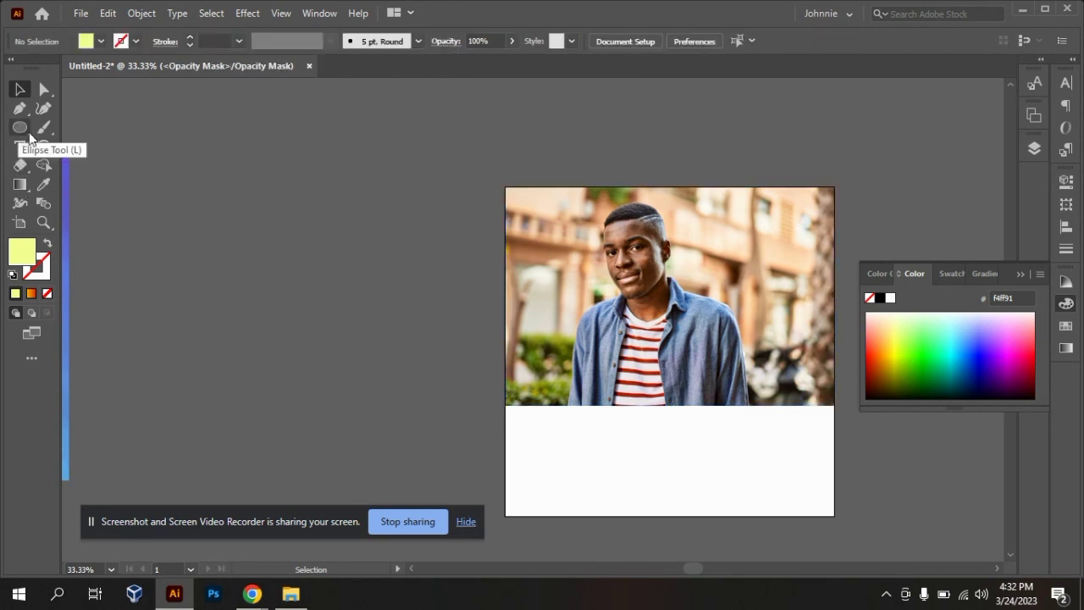
drag(24, 132, 80, 124)
drag(507, 186, 835, 515)
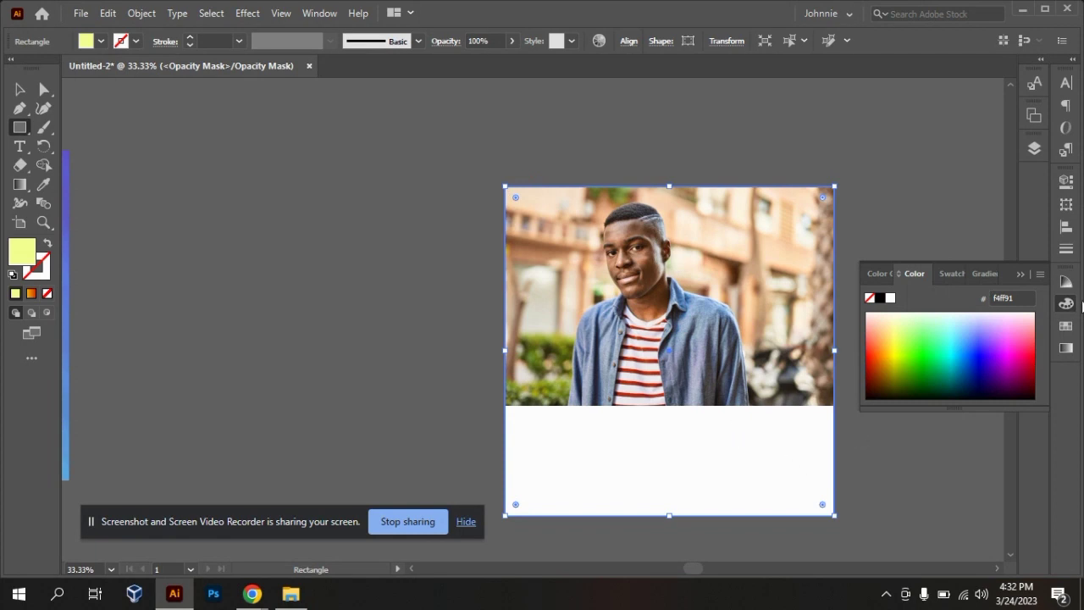
Step: Fill the mask rectangle with a linear gradient
click(1069, 303)
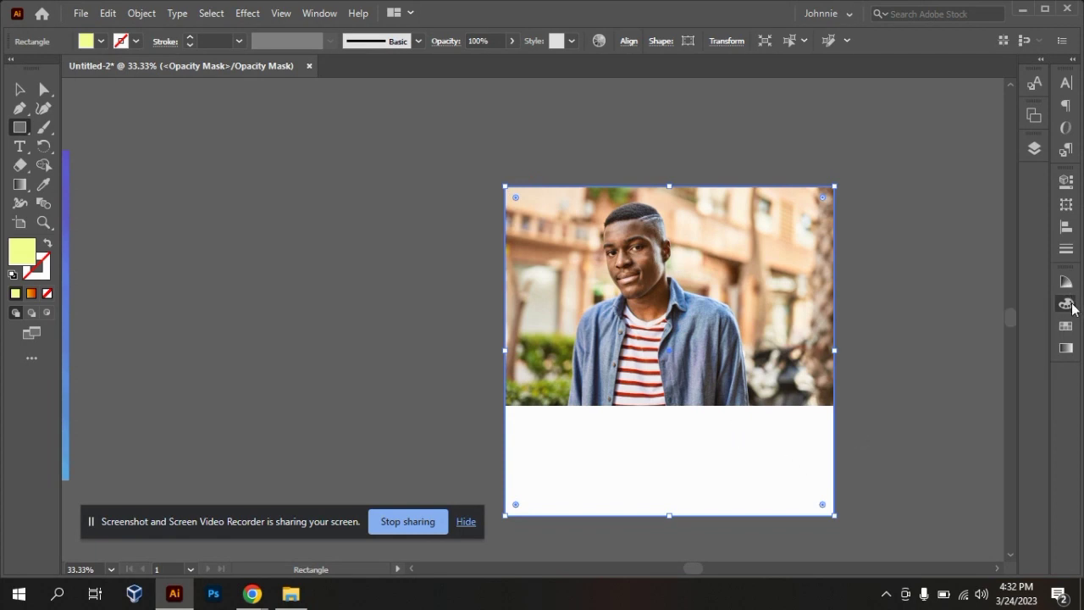
click(1071, 305)
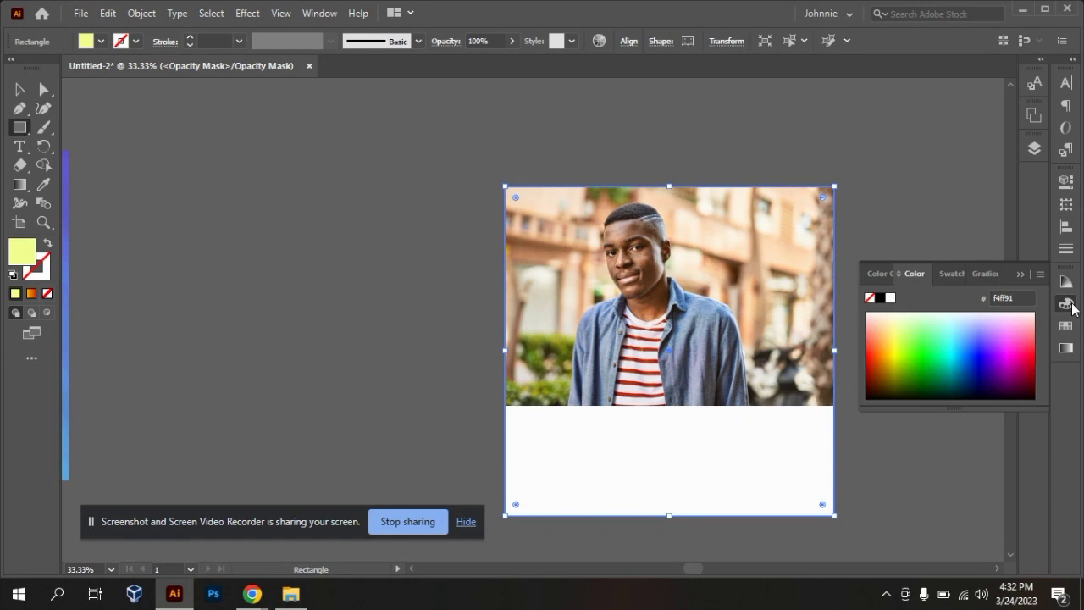
click(986, 274)
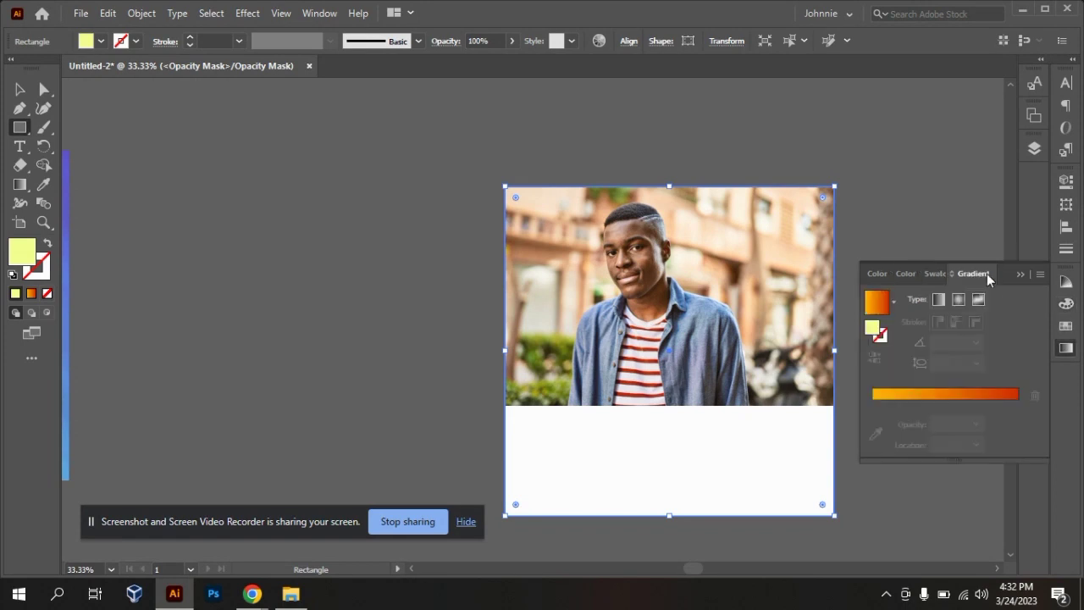
click(938, 301)
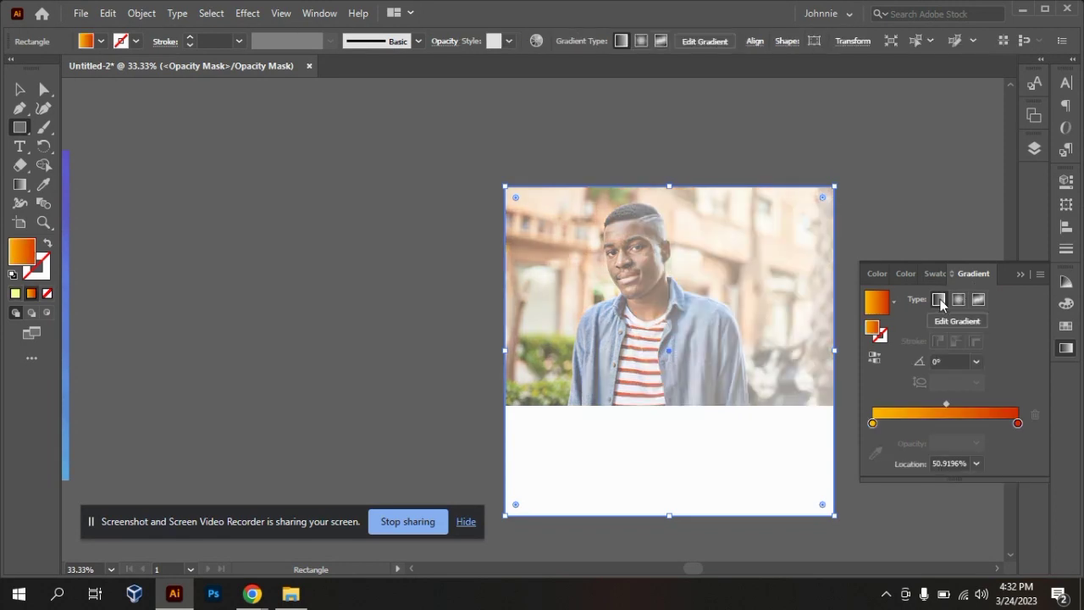
Step: Set the mask gradient's start stop, at location 0%, to white (ffffff)
click(1019, 425)
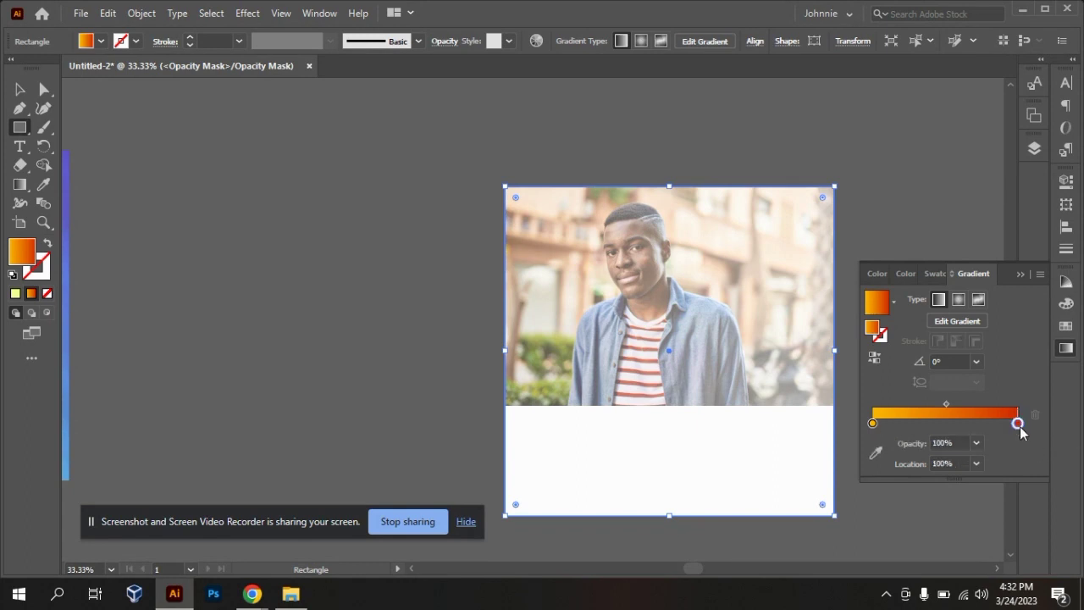
click(872, 424)
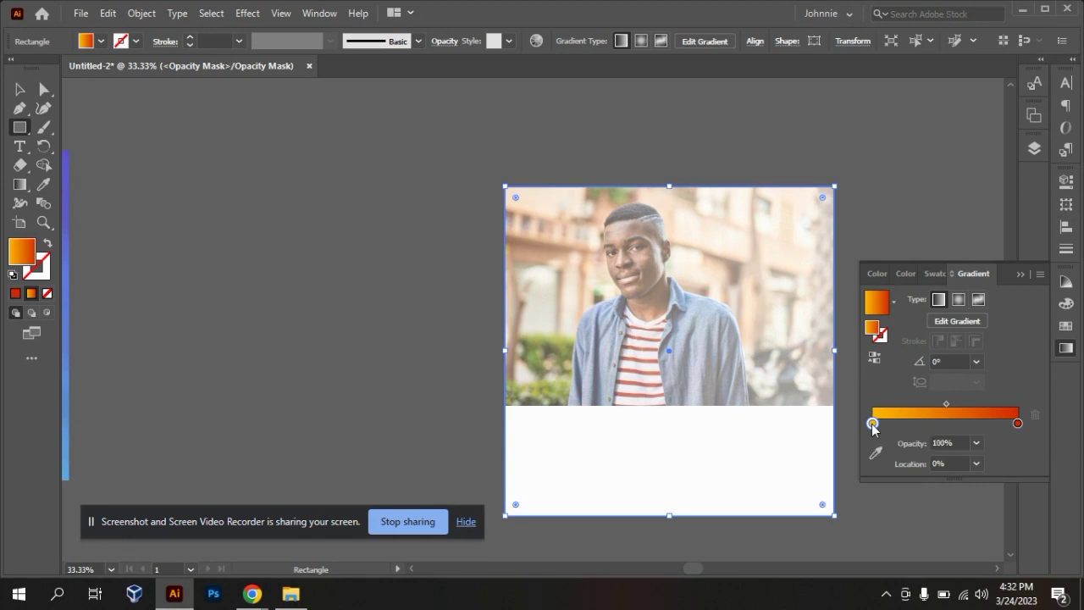
double_click(872, 423)
click(850, 337)
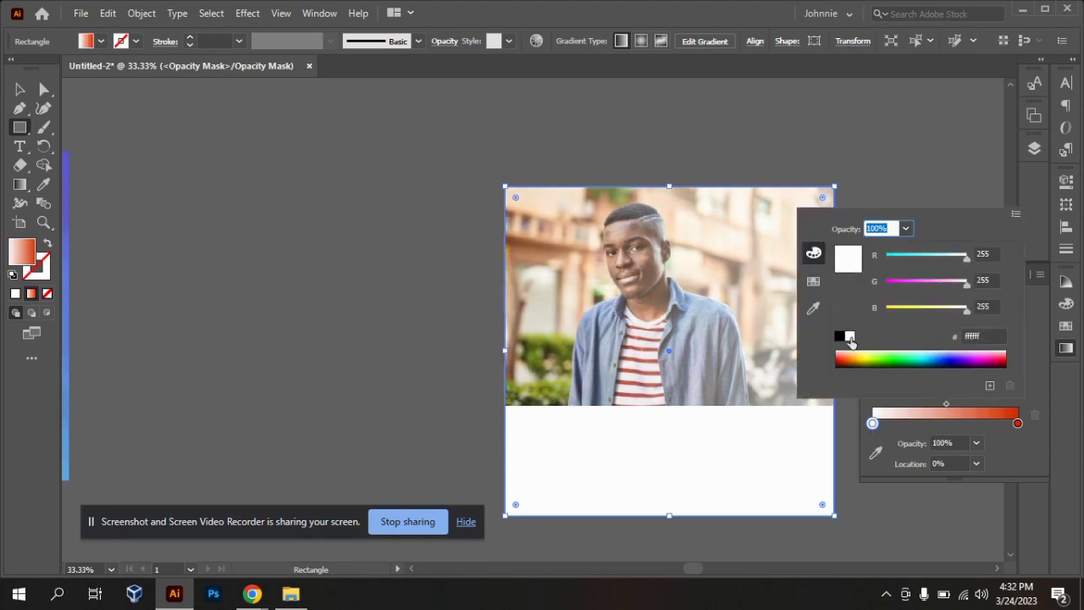
Step: Add a black (000000) stop near the gradient's end, remove the red stop and move the black one to location 100%
drag(1017, 423, 1014, 425)
double_click(1014, 423)
click(839, 337)
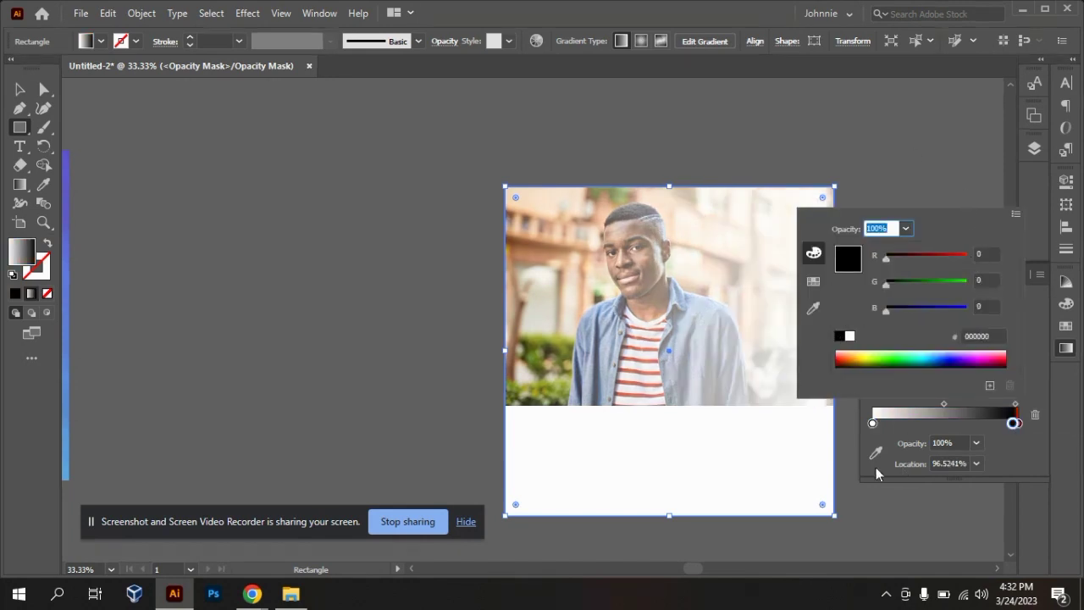
click(872, 413)
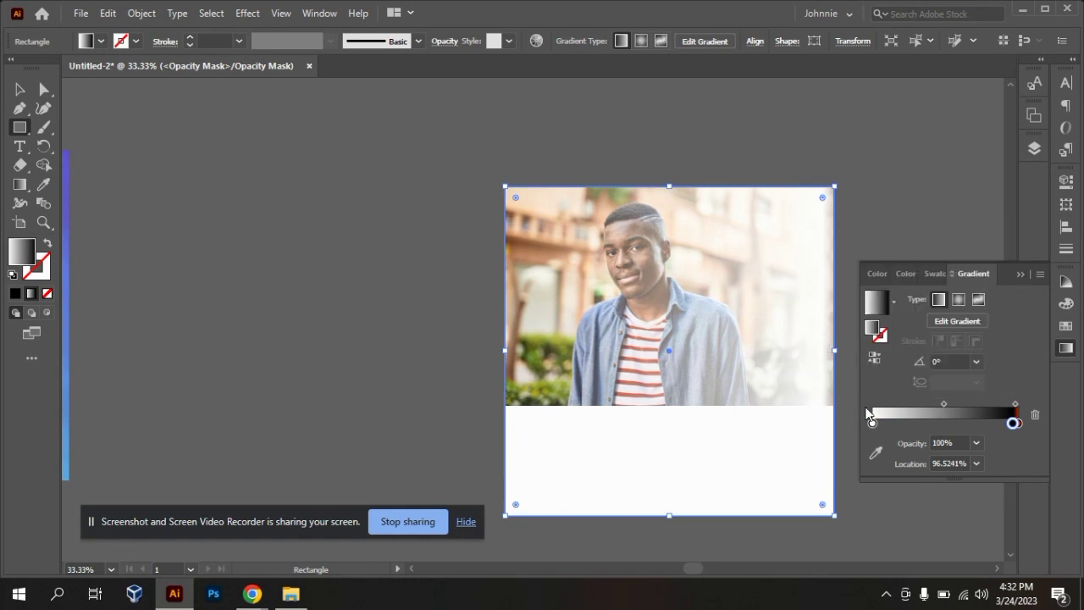
click(1008, 428)
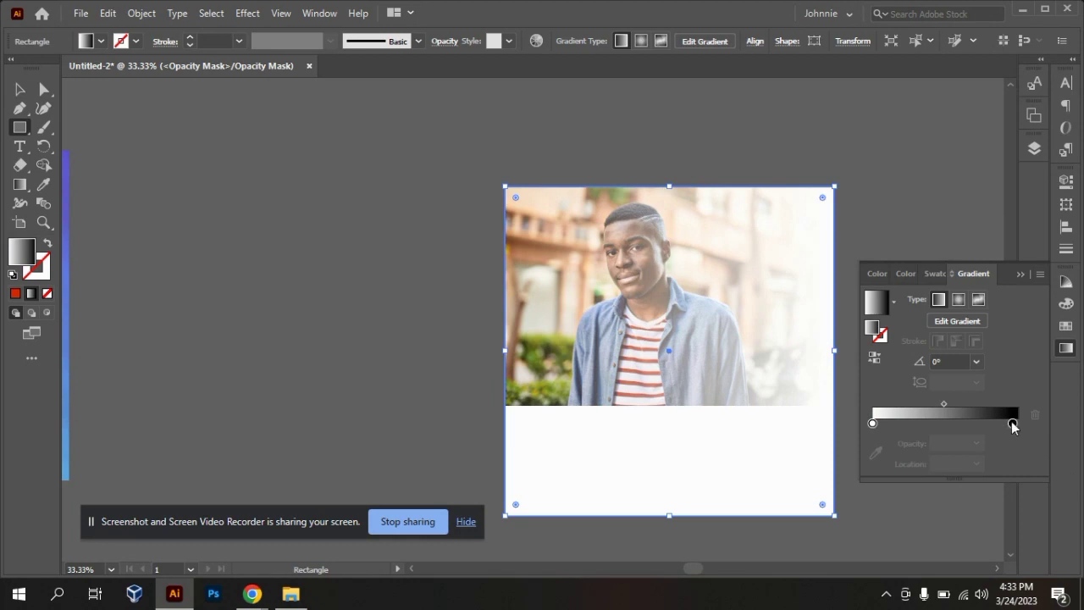
drag(1013, 424, 1026, 430)
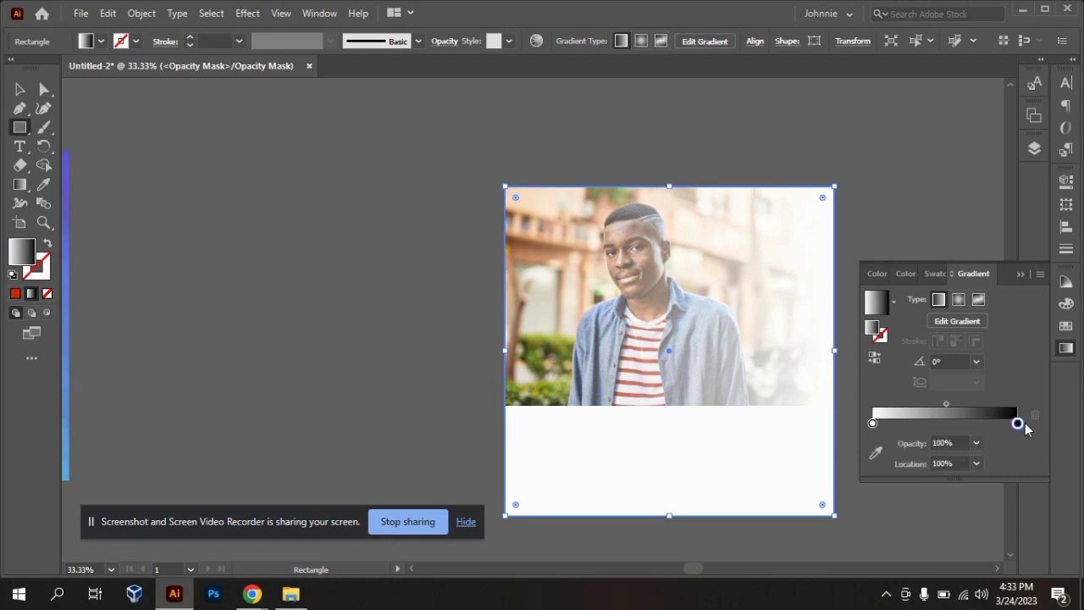
Step: Set the opacity of the gradient's white start stop to 0%
click(873, 423)
click(953, 442)
text(0)
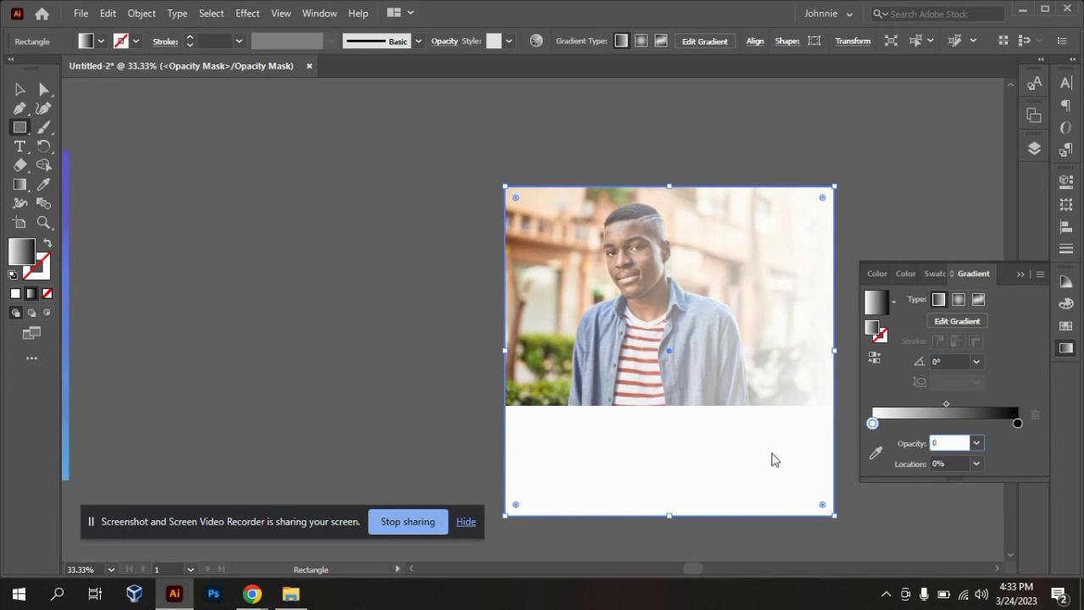
key(Return)
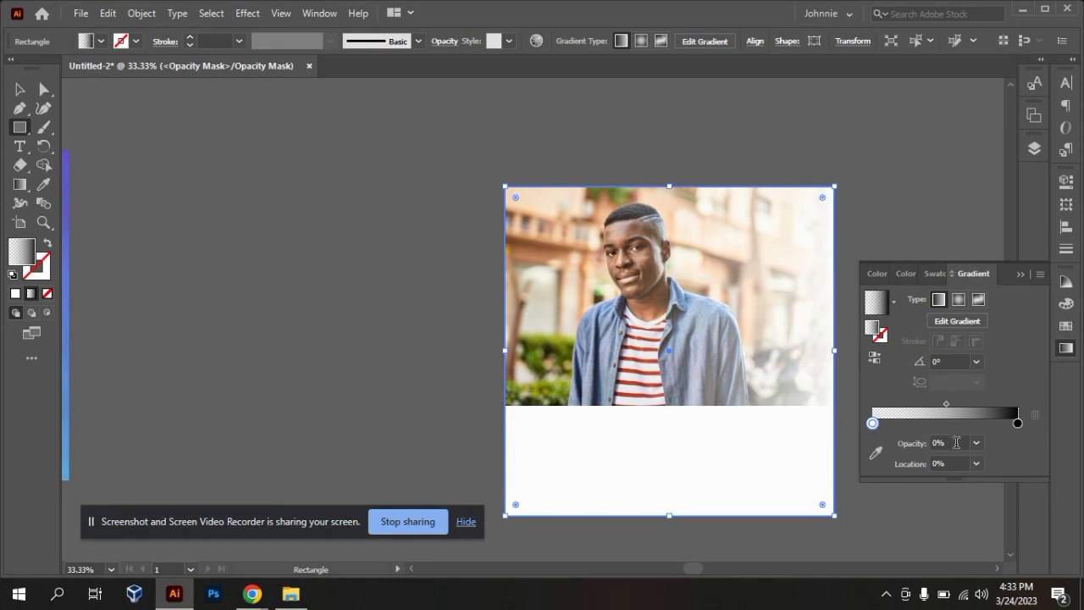
Step: Rotate the mask gradient to about -90° and shift it so it runs vertically from the artboard's upper edge to its lower edge
click(876, 455)
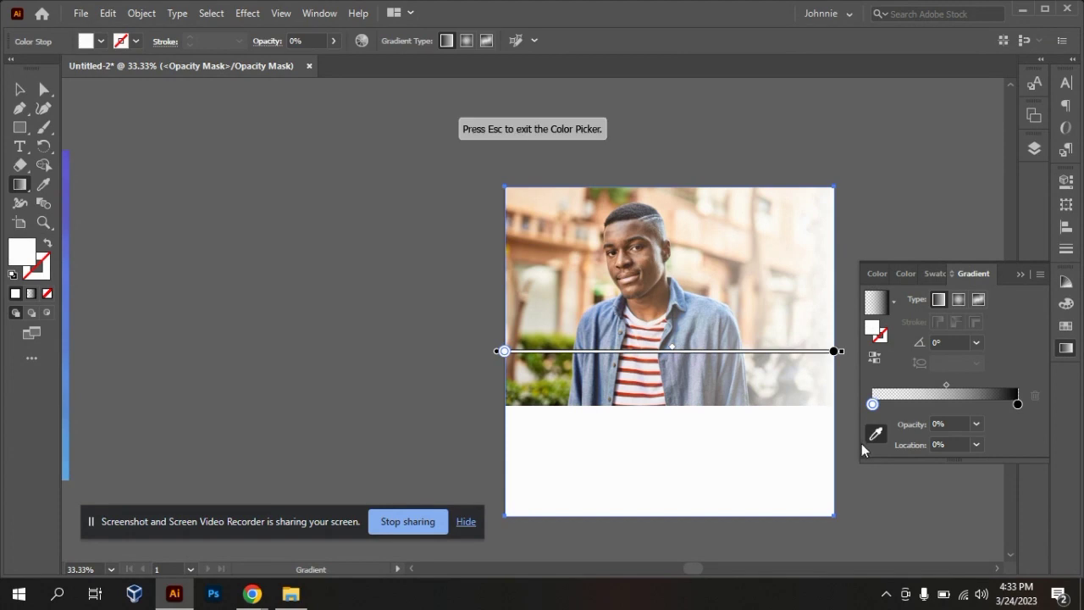
click(878, 432)
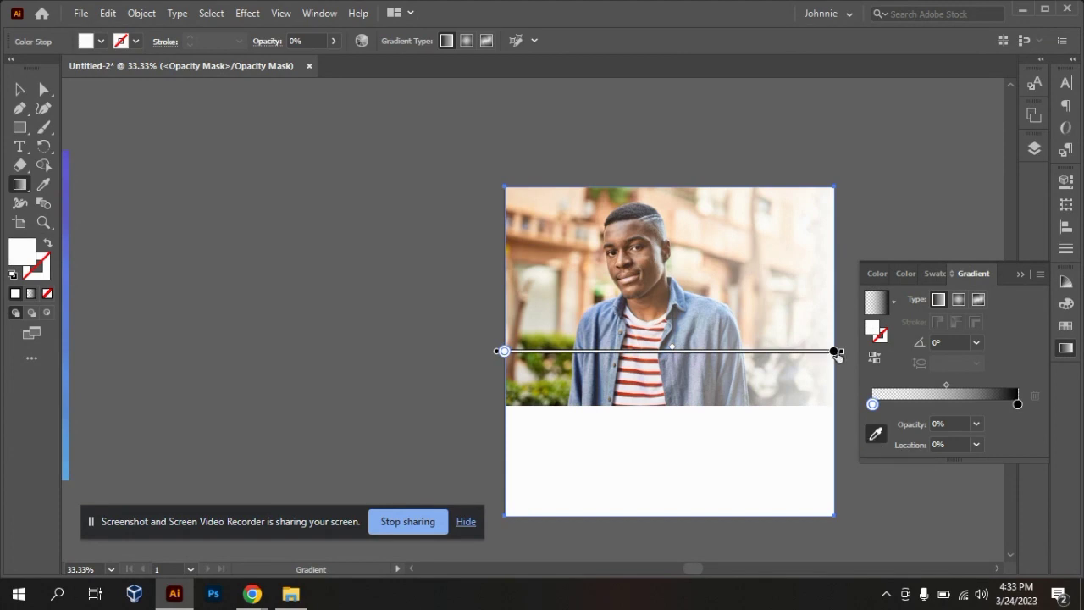
mouse_move(848, 349)
mouse_down()
mouse_move(714, 486)
mouse_move(672, 503)
mouse_move(506, 489)
mouse_move(510, 477)
mouse_up()
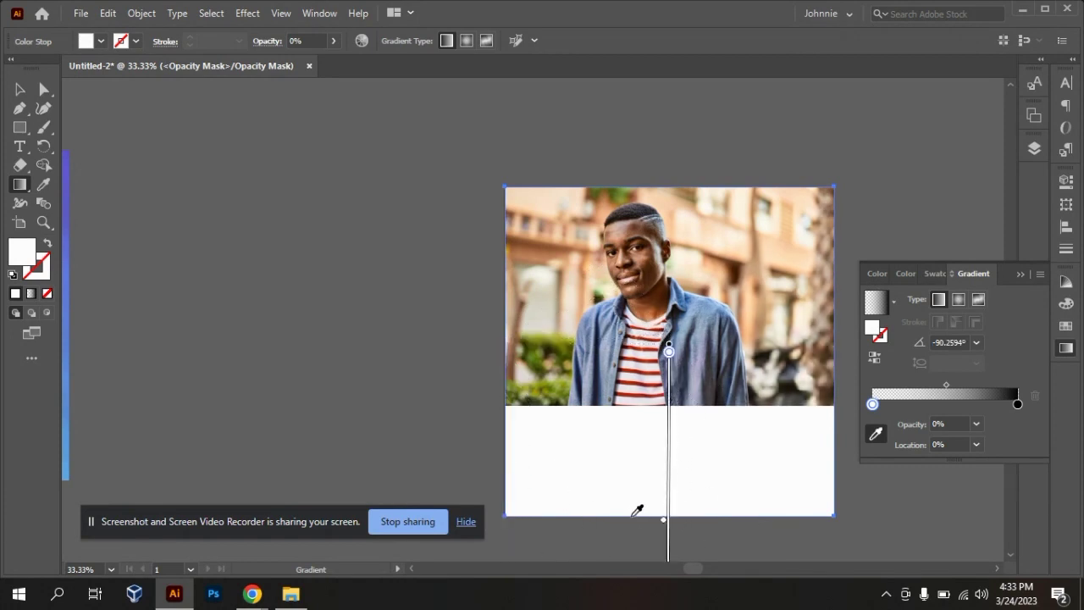
mouse_move(668, 484)
mouse_down()
mouse_move(663, 339)
mouse_move(682, 284)
mouse_move(680, 315)
mouse_move(671, 307)
mouse_up()
Step: Move the mask gradient's black stop up to a location of about 67% and fine-tune the midpoint between the stops
drag(668, 515, 659, 397)
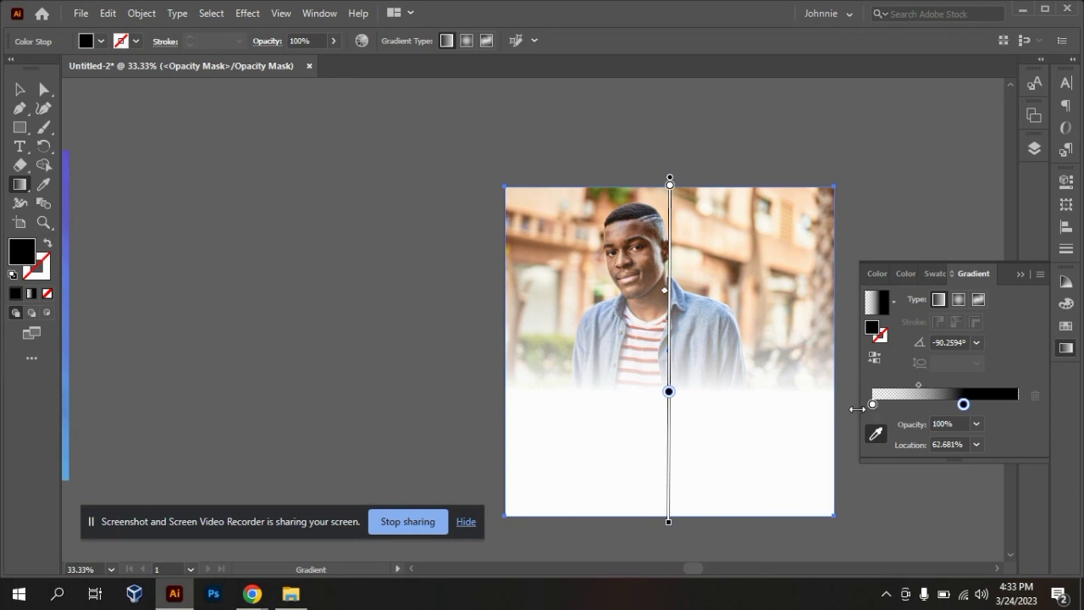
key(ctrl+z)
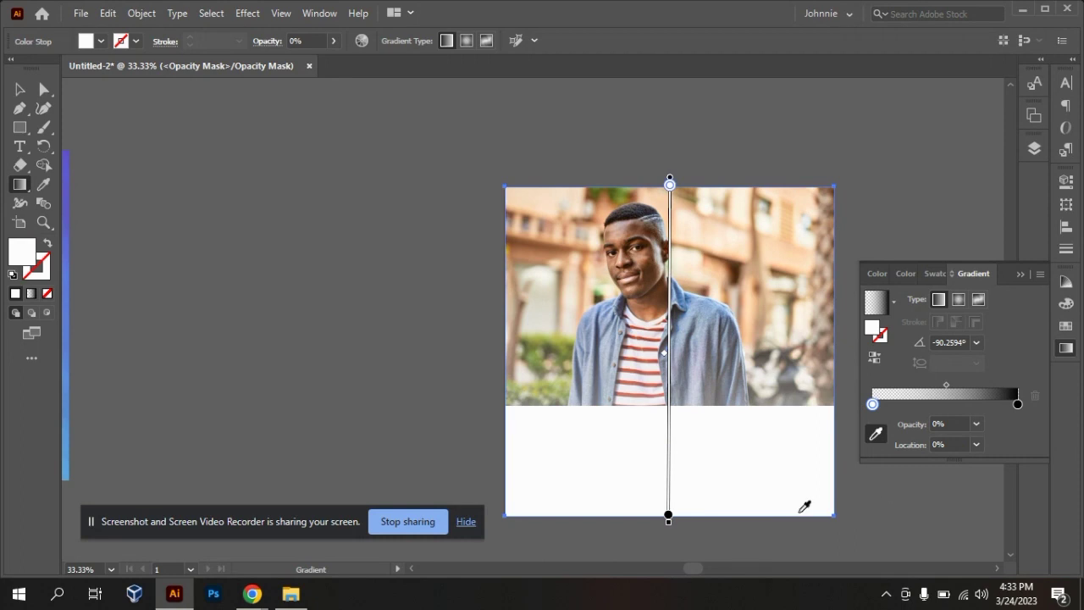
mouse_move(669, 520)
mouse_down()
mouse_move(670, 426)
mouse_move(669, 501)
mouse_up()
double_click(668, 500)
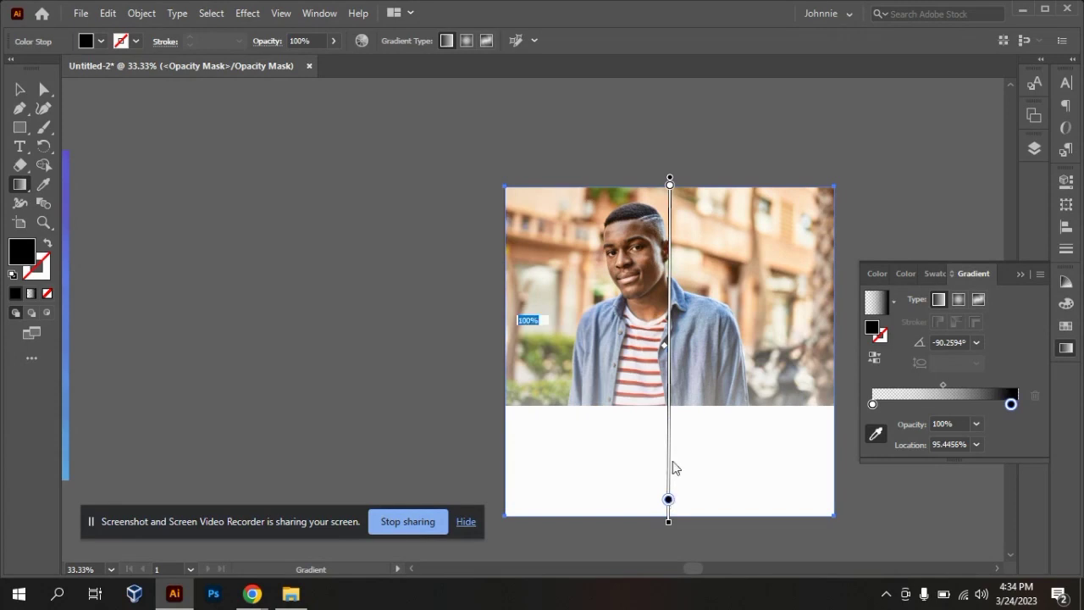
click(706, 458)
drag(668, 500, 668, 453)
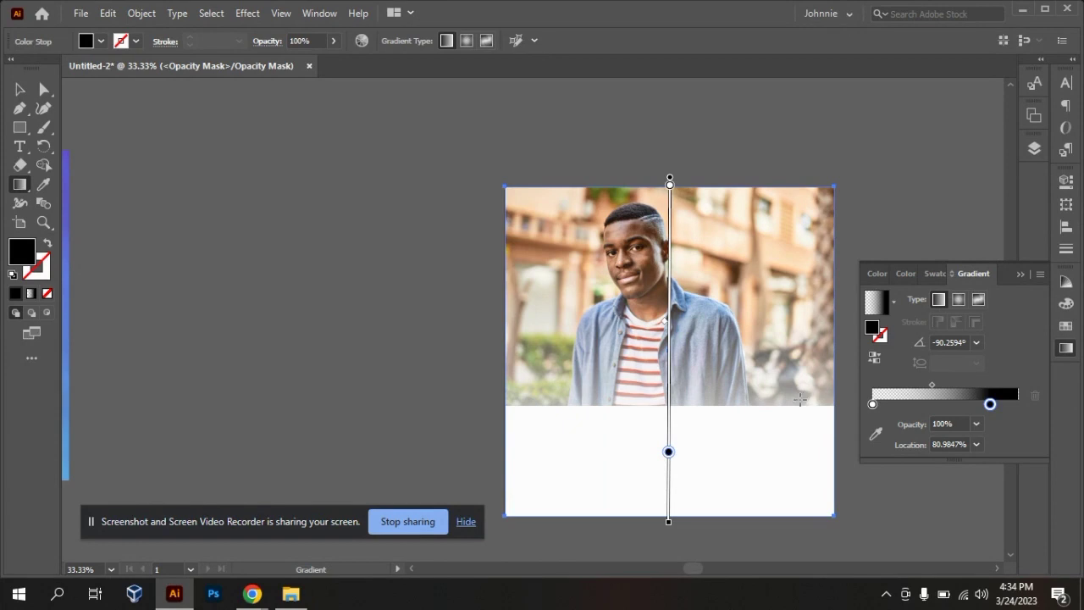
drag(669, 452, 670, 409)
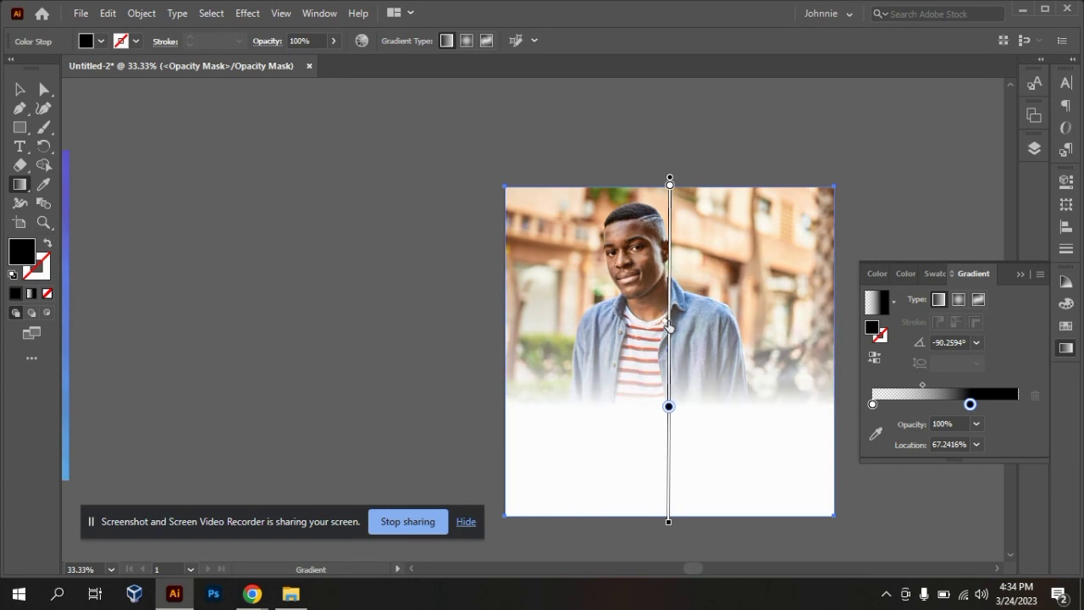
drag(666, 313, 667, 318)
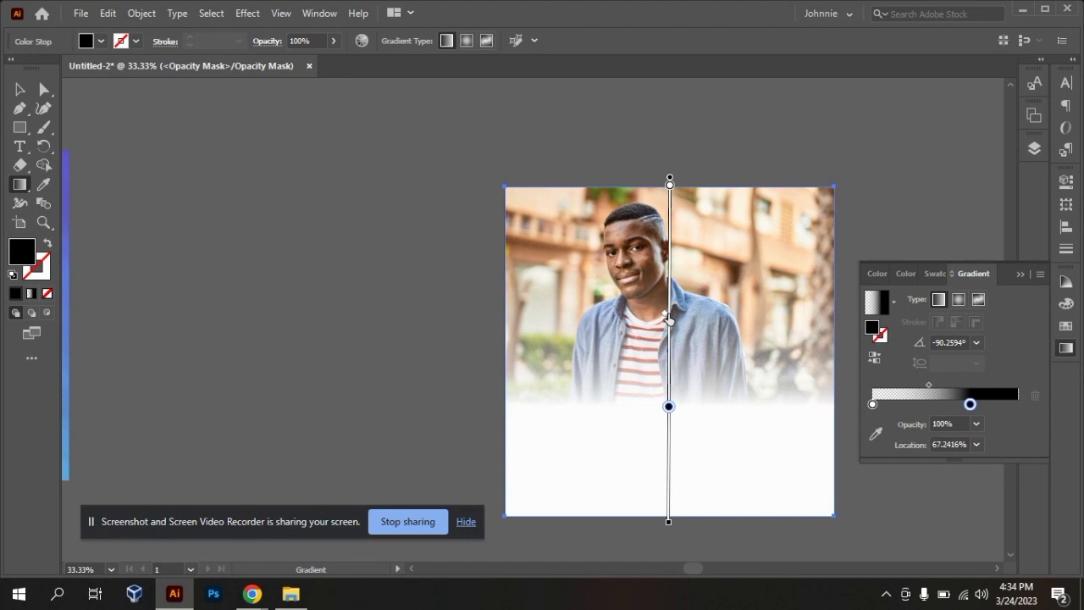
Step: Leave opacity mask editing by switching back to the photo artwork, keeping the mask linked to it
click(268, 42)
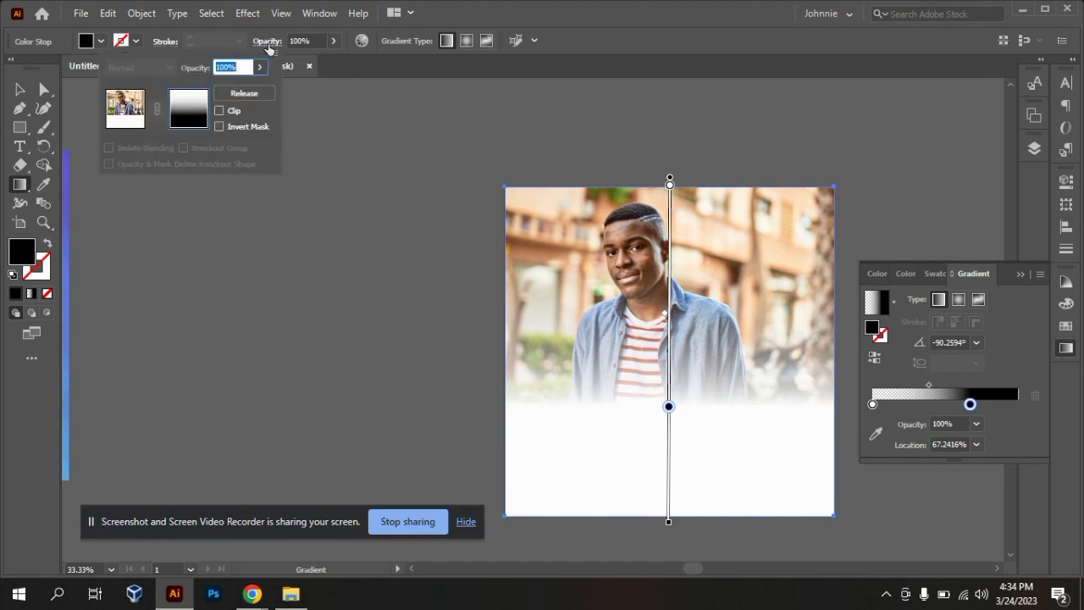
click(117, 114)
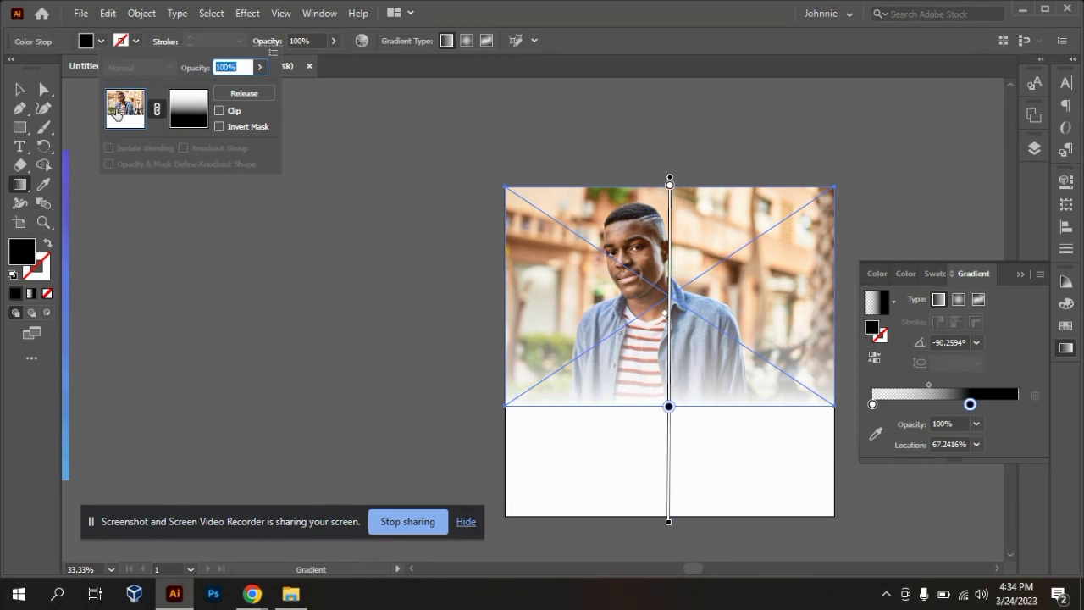
click(157, 110)
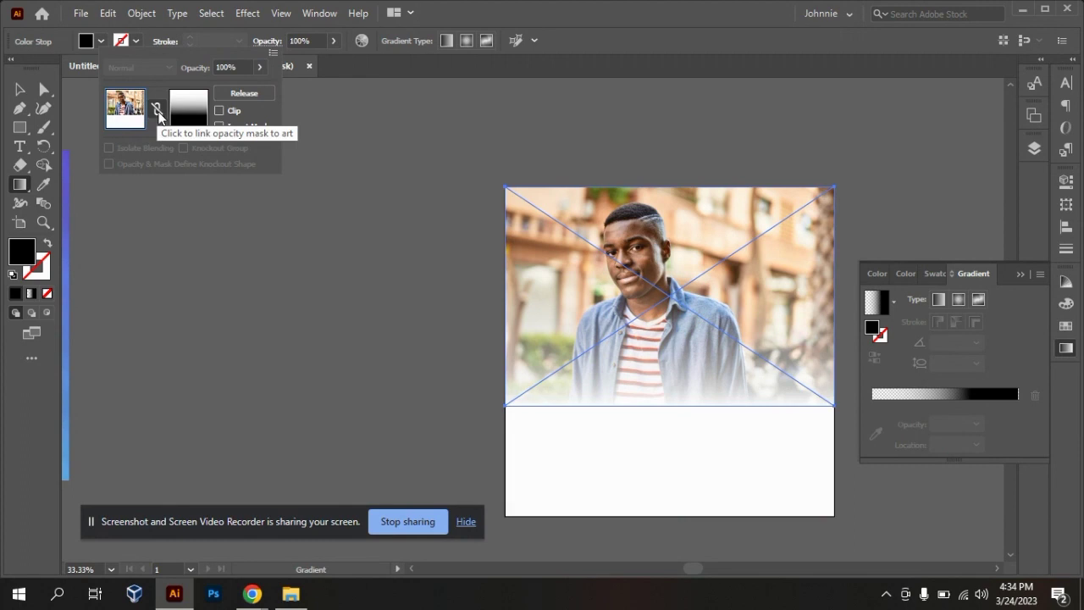
click(157, 111)
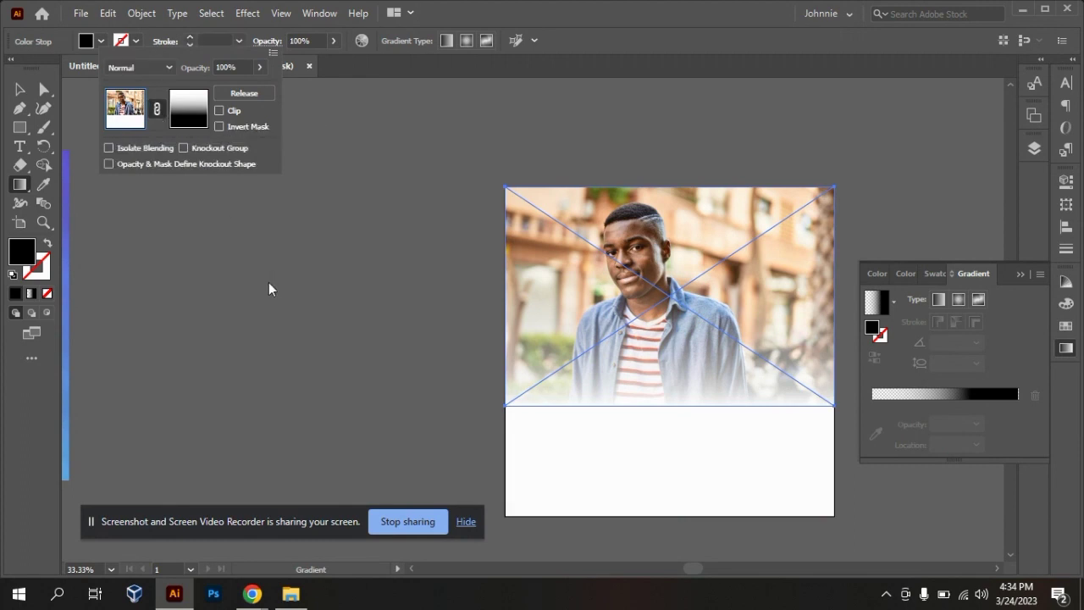
click(225, 271)
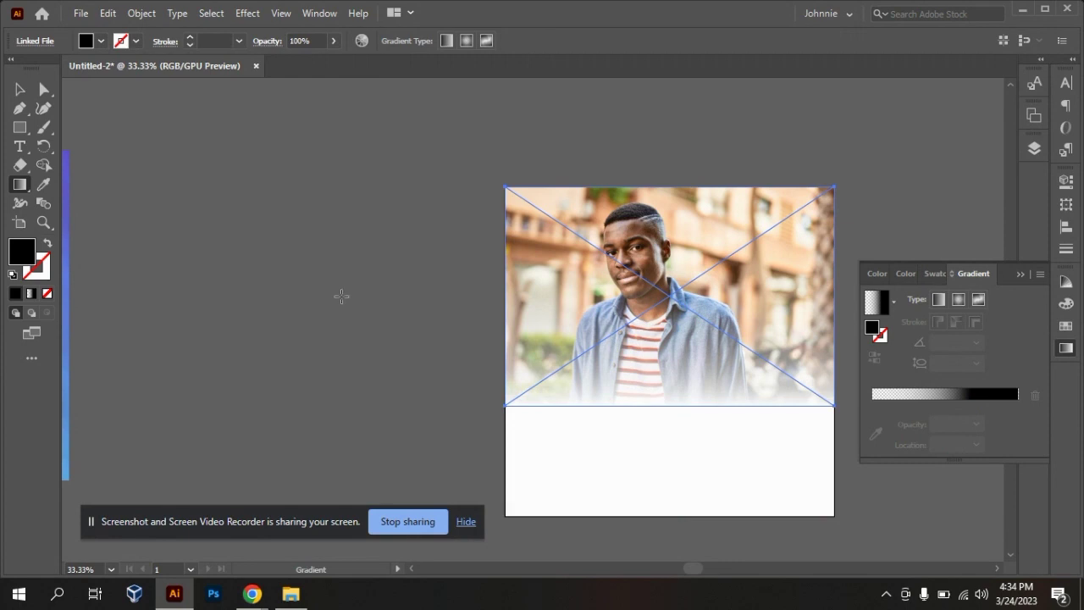
Step: Test the masked photo by moving it off the artboard and back onto it
click(20, 89)
click(425, 342)
drag(713, 323, 318, 307)
drag(317, 308, 709, 324)
click(428, 325)
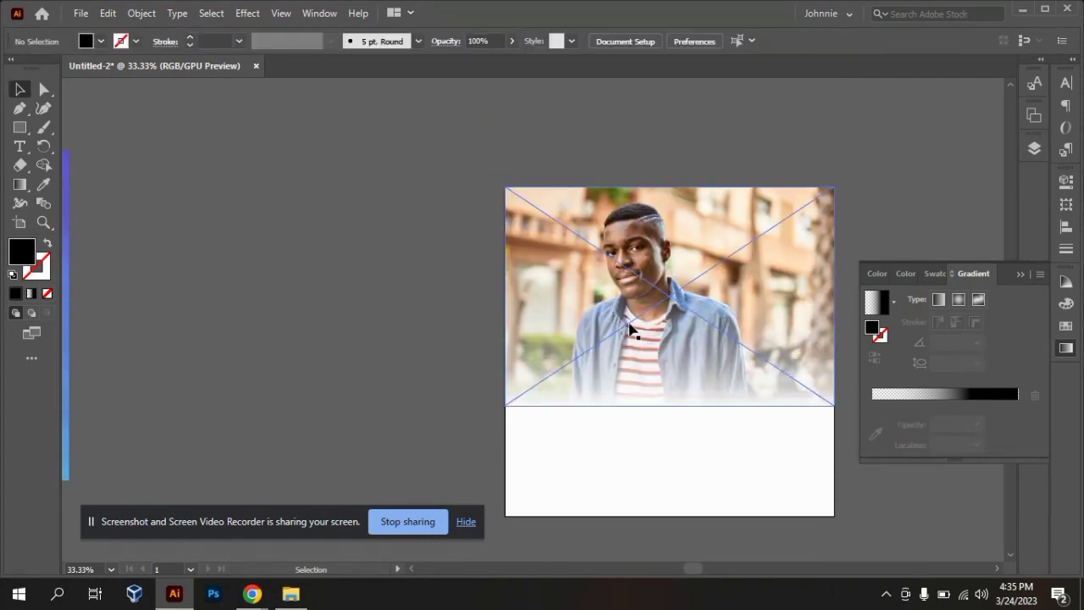
click(448, 41)
click(473, 123)
click(451, 41)
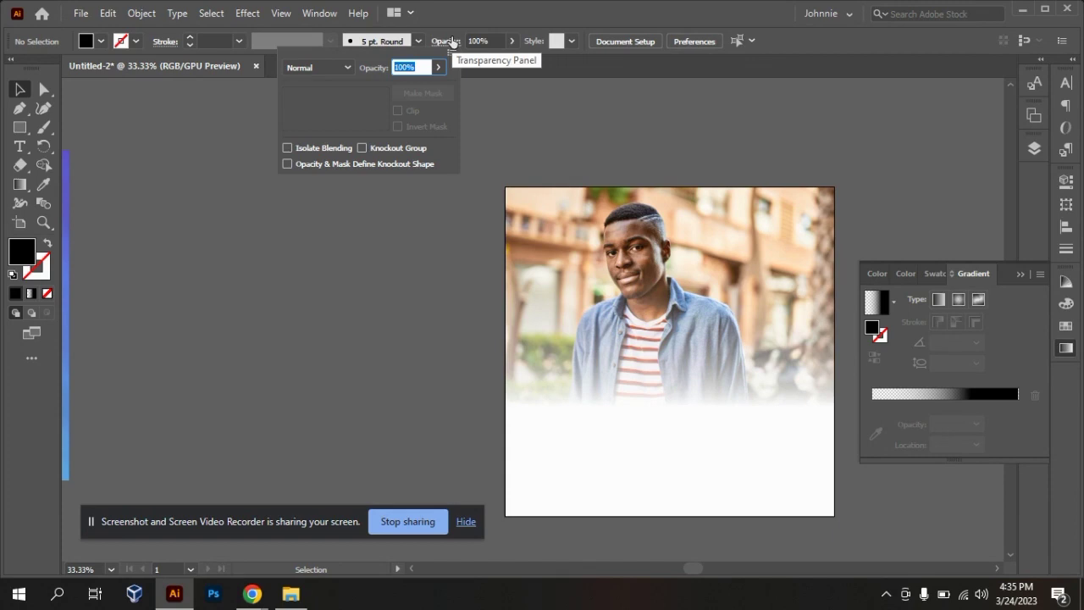
click(472, 277)
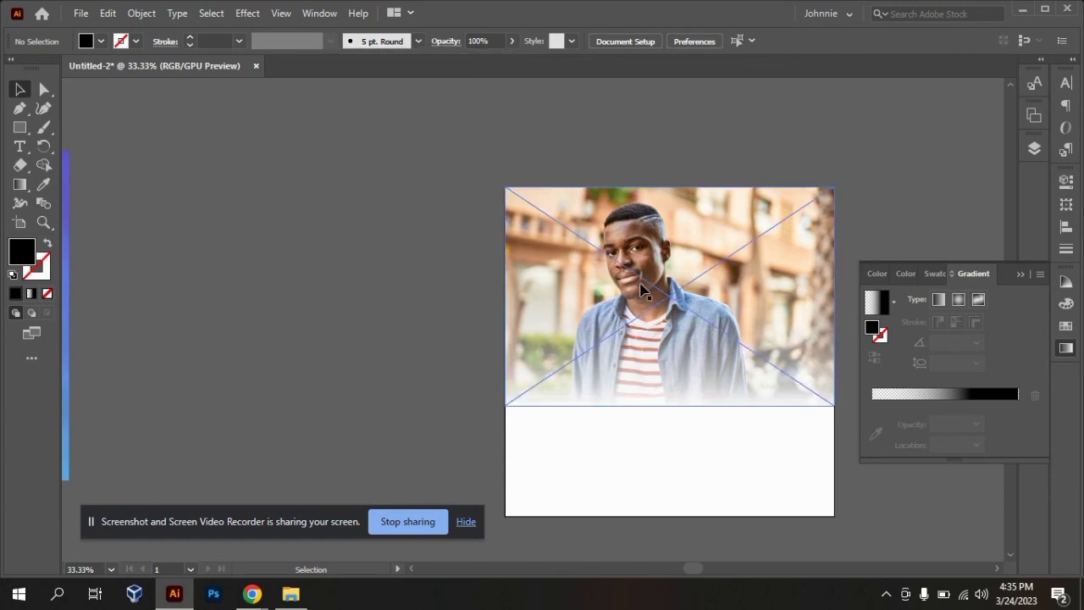
click(447, 41)
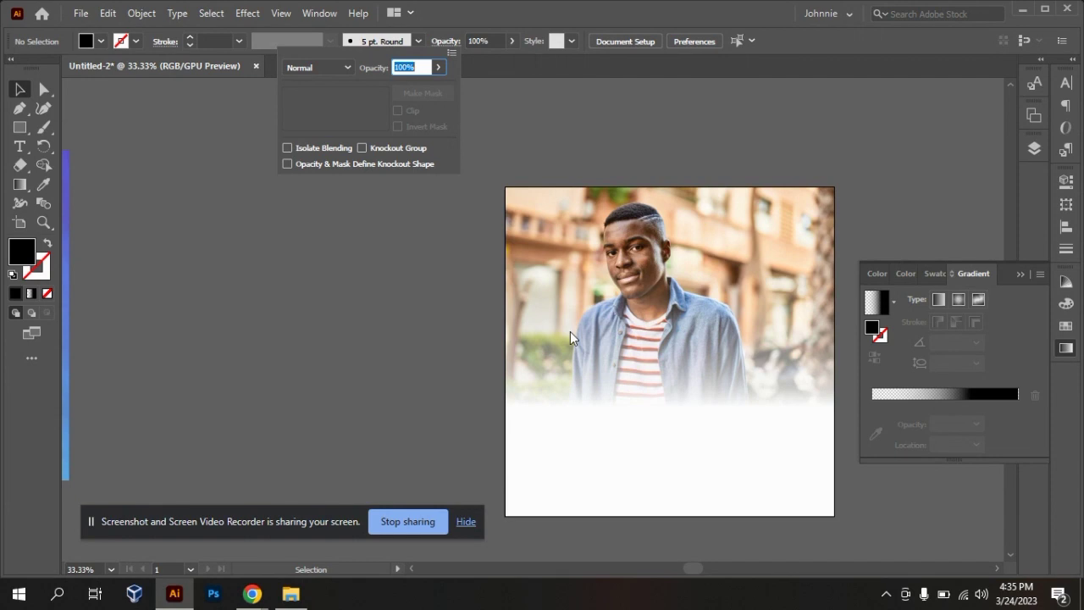
click(441, 329)
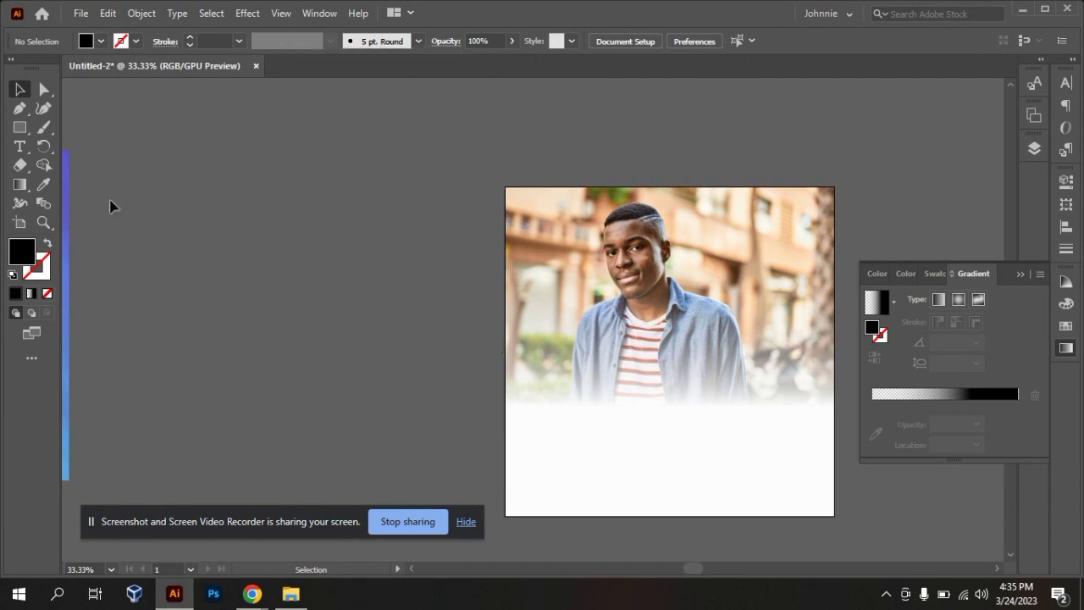
Step: Move the masked photo off the artboard into the empty canvas area beside it
click(619, 315)
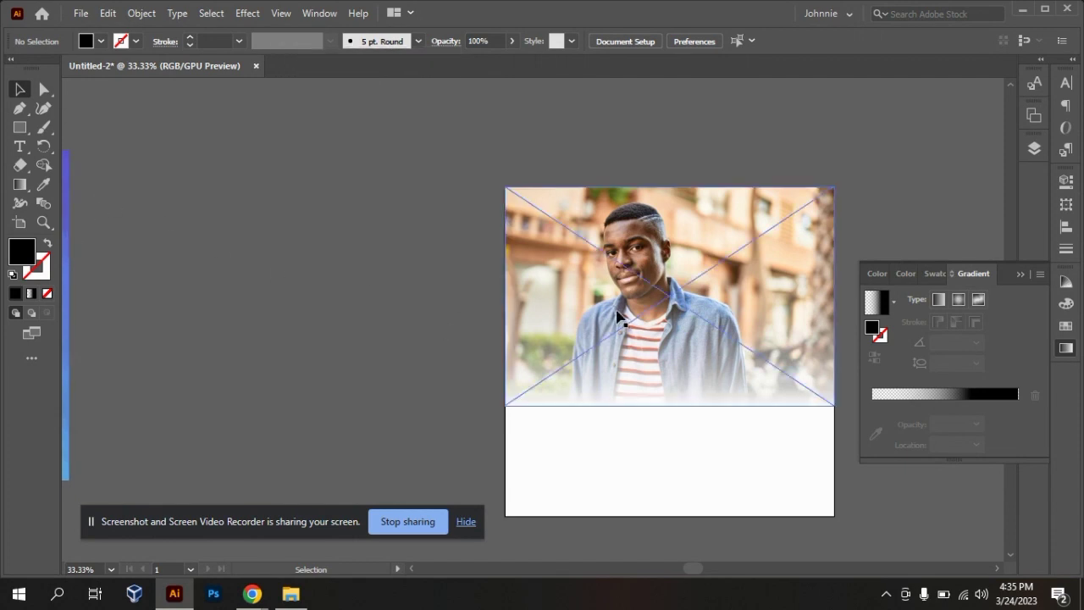
key(ctrl+minus)
click(187, 290)
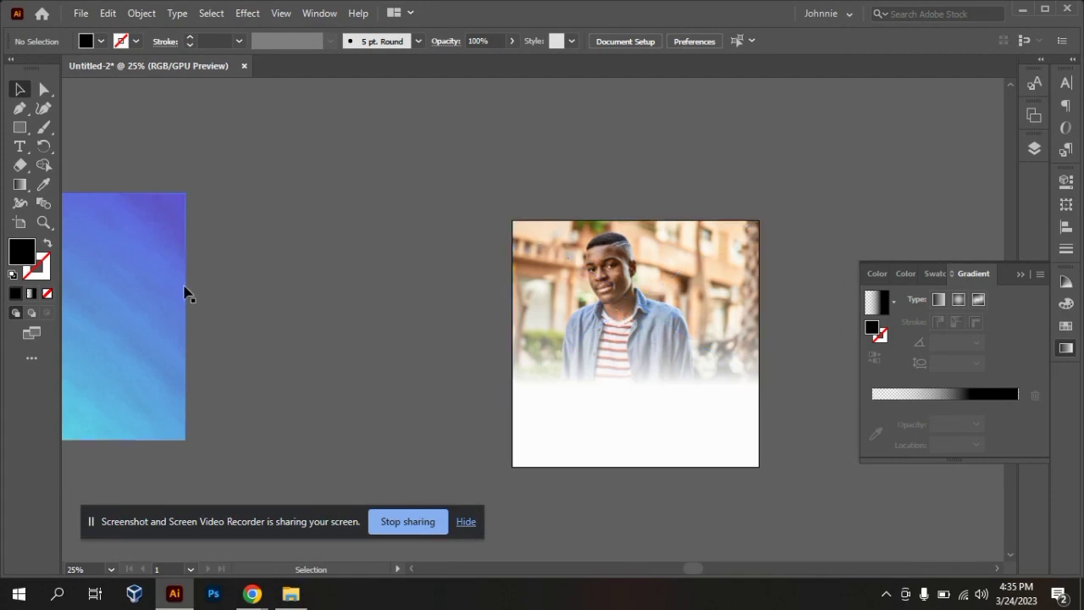
click(675, 313)
drag(675, 313, 412, 266)
click(394, 381)
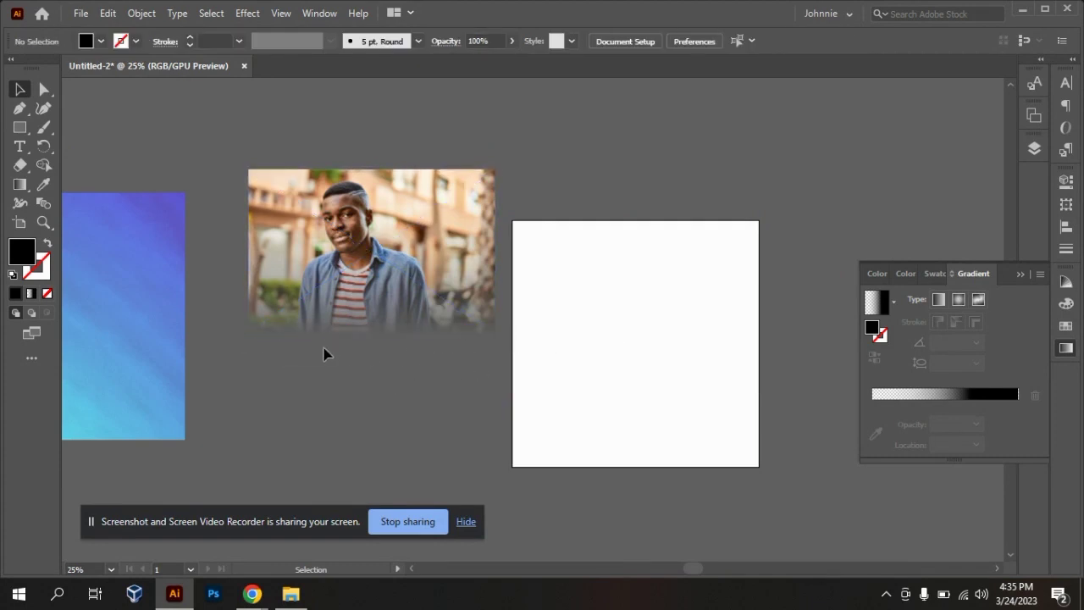
Step: Cover the artboard with the blue gradient image and place the masked photo over it, aligned with the artboard's upper edge
drag(121, 367, 696, 394)
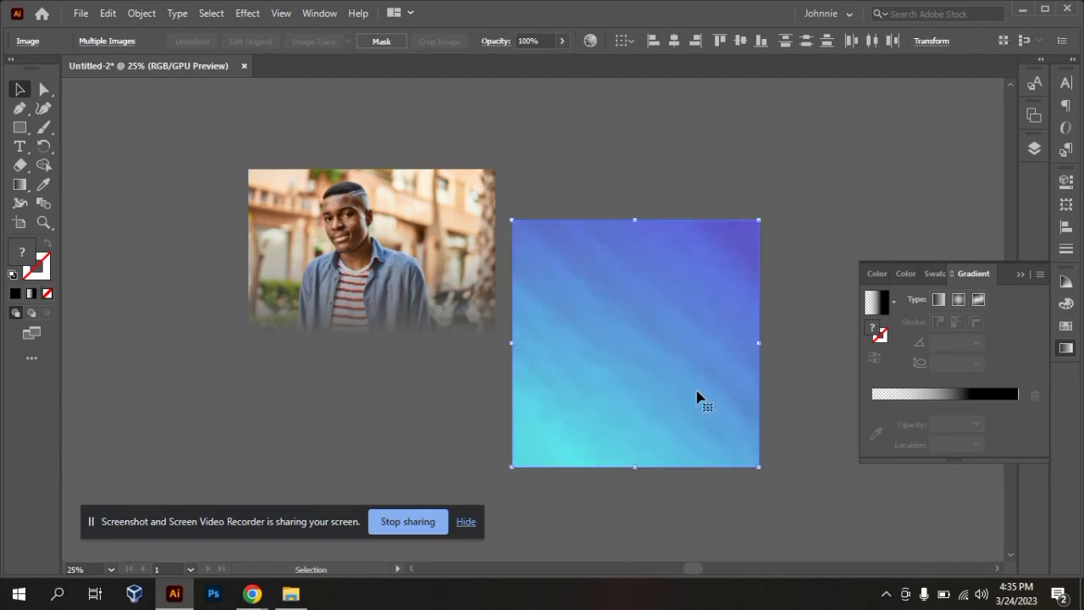
click(435, 404)
drag(349, 196, 613, 248)
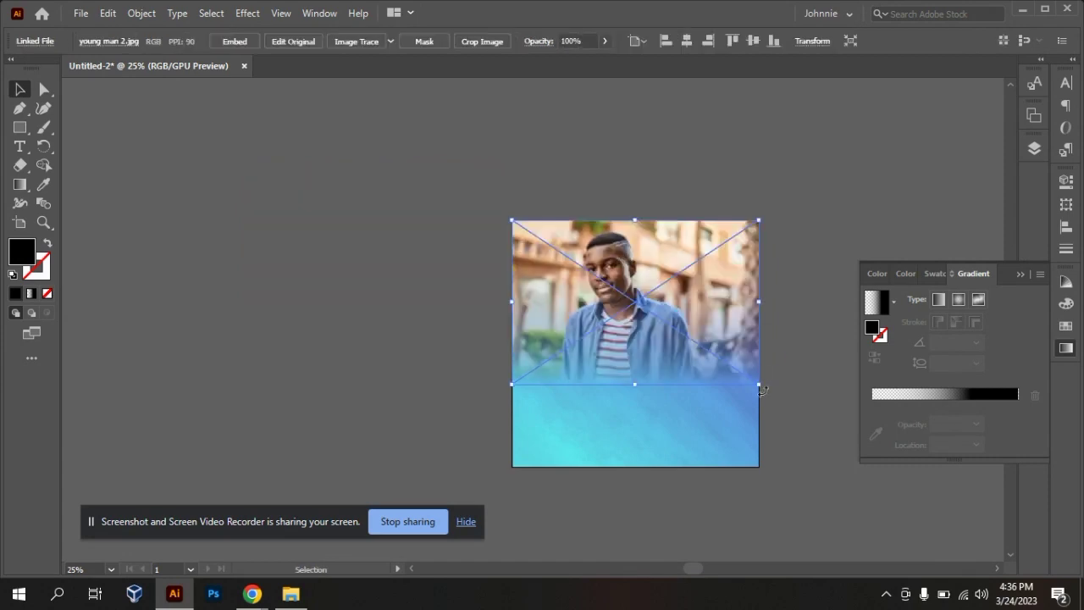
click(774, 387)
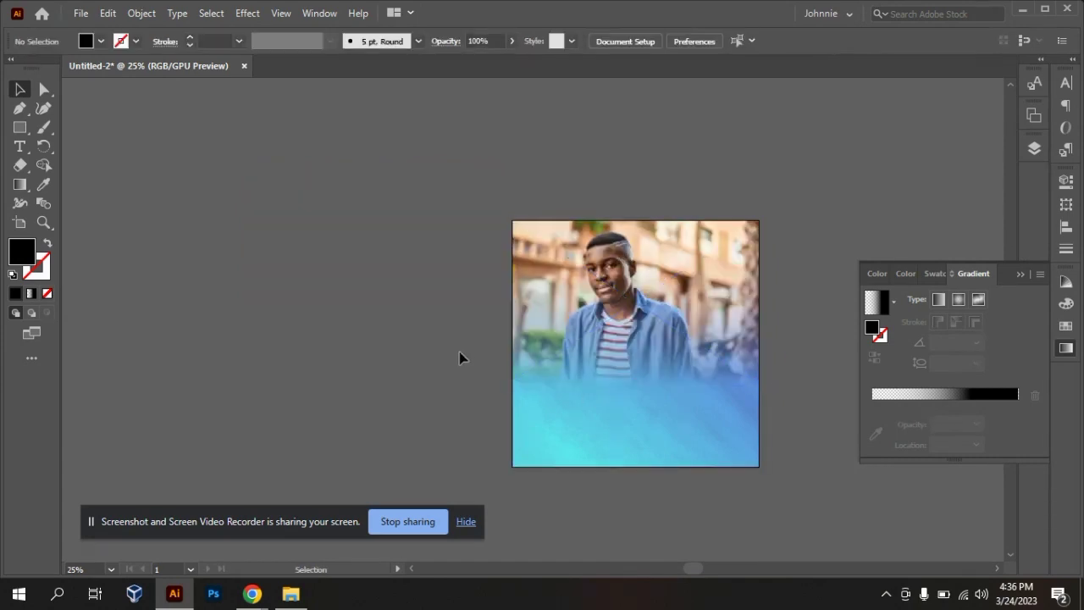